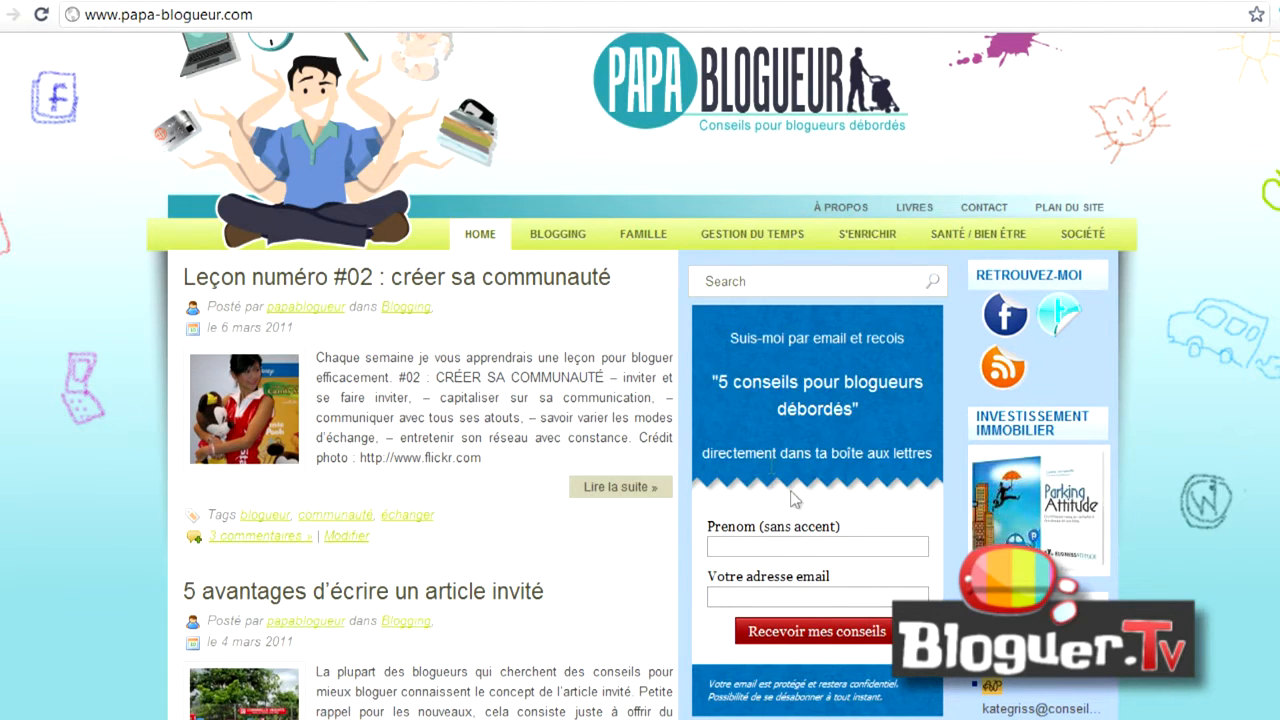
- Switch to AWeber's web forms list and open the nsl-classic-static form to review its design
left_click(1134, 0)
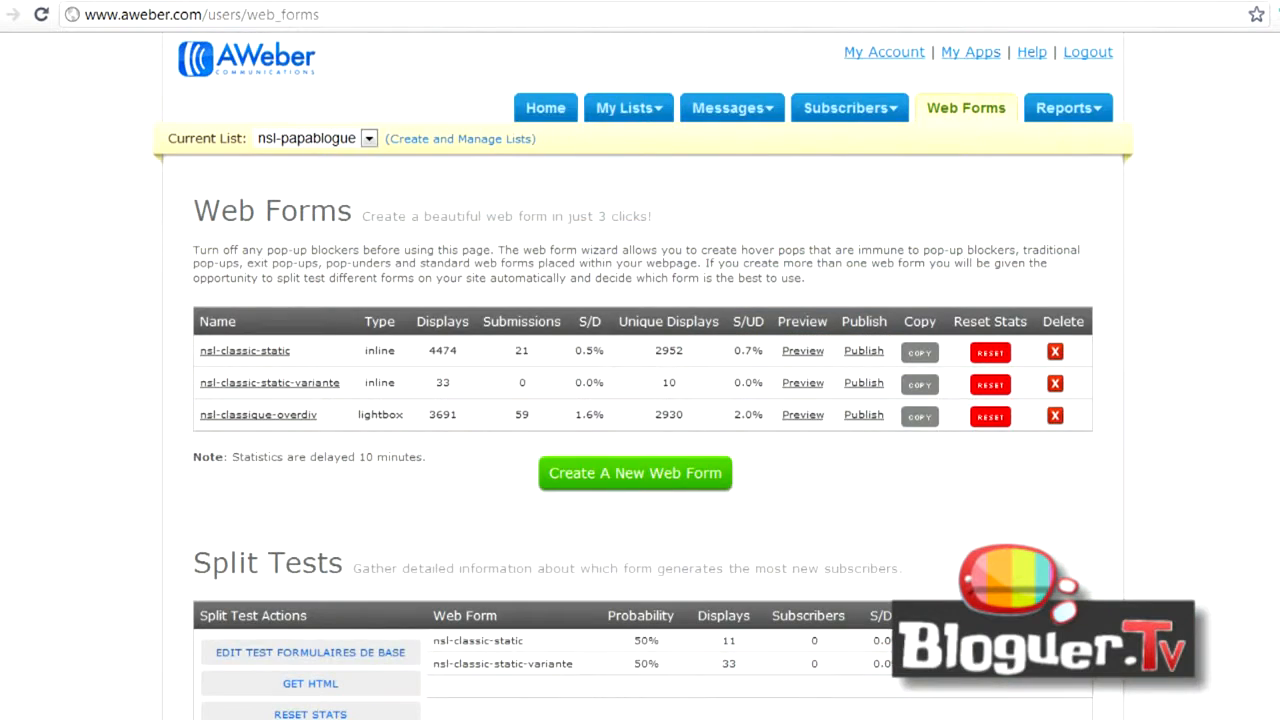
scroll(642, 376, "down", 1)
scroll(640, 376, "down", 2)
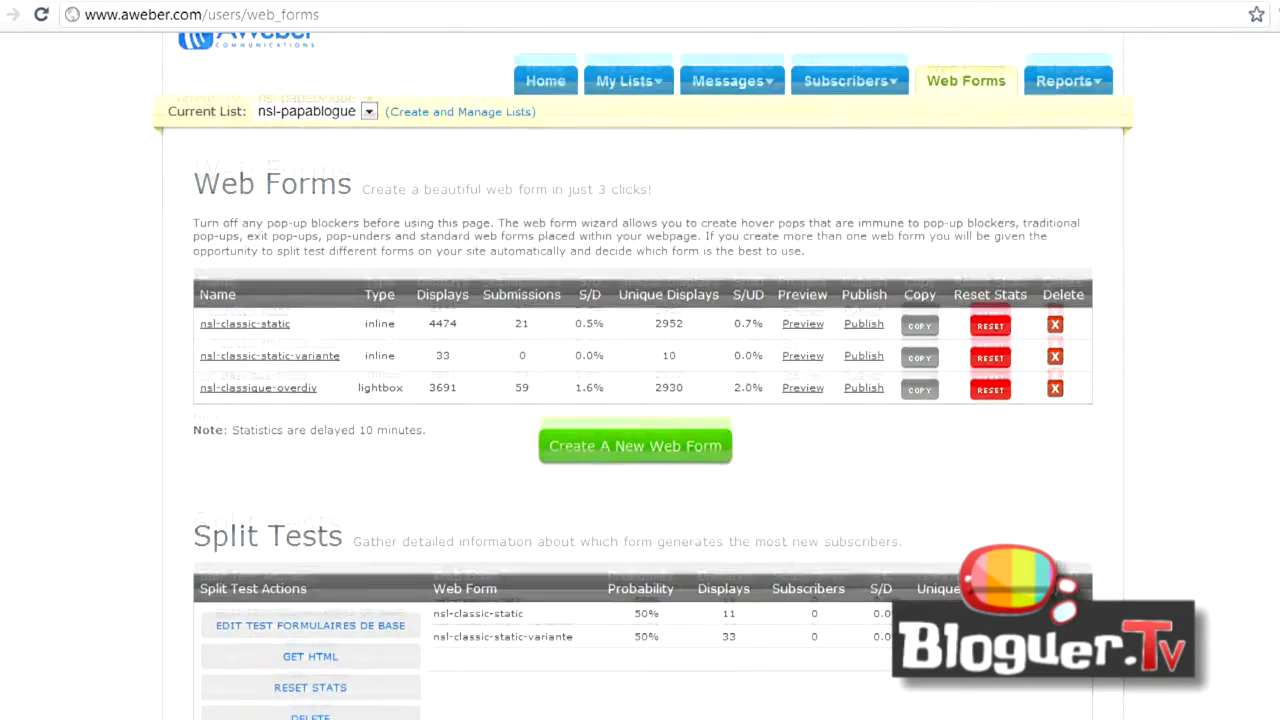
left_click(245, 309)
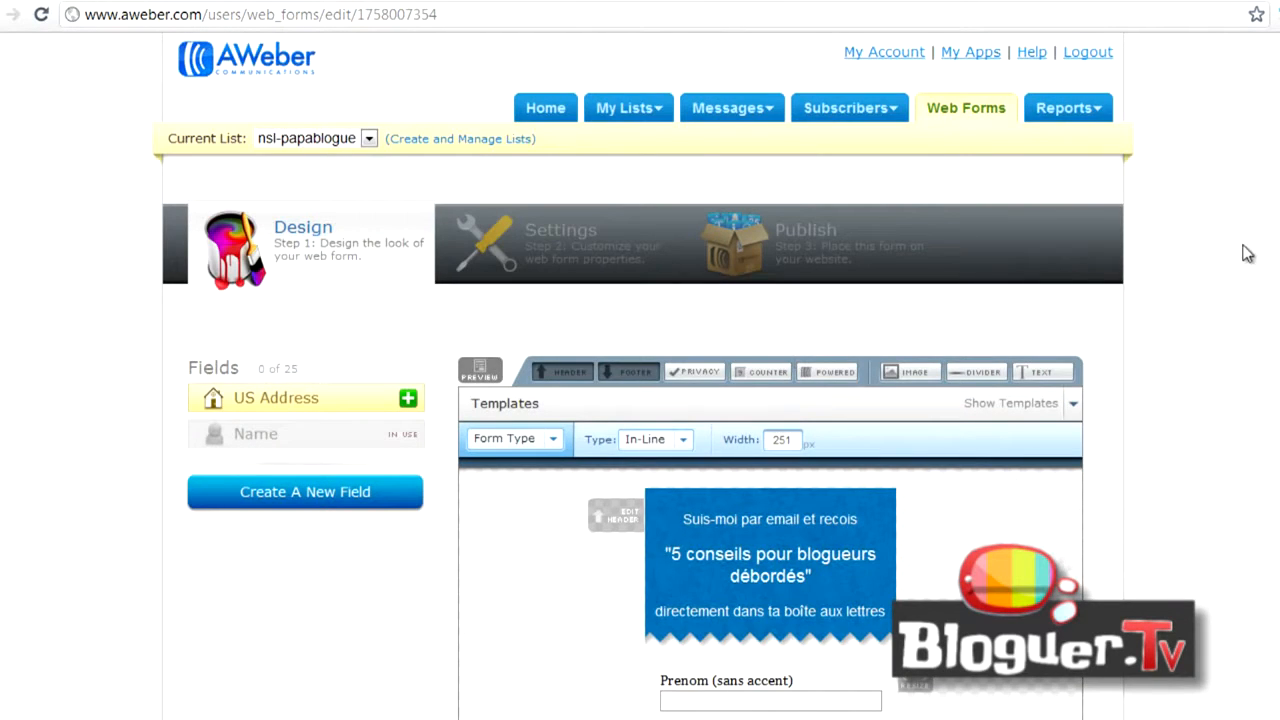
scroll(1249, 251, "down", 3)
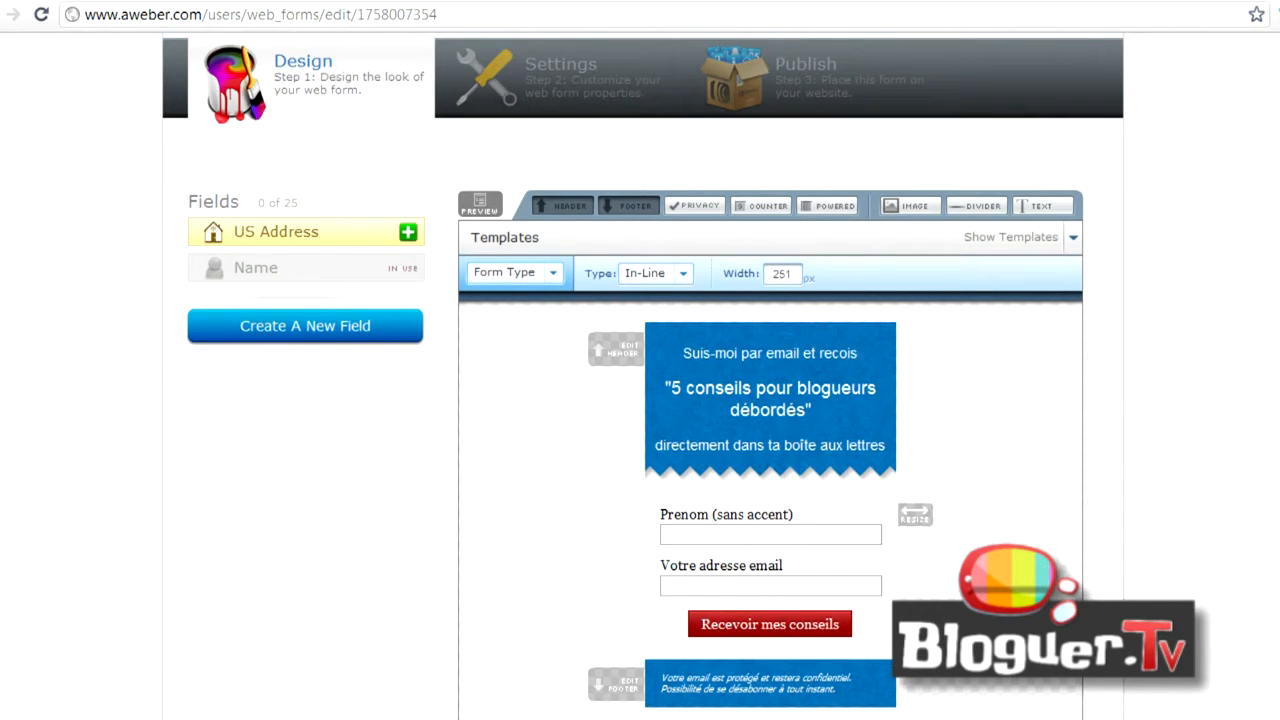
- Return to the web forms list and open the nsl-classic-static-variante form to review its design
left_click(0, 14)
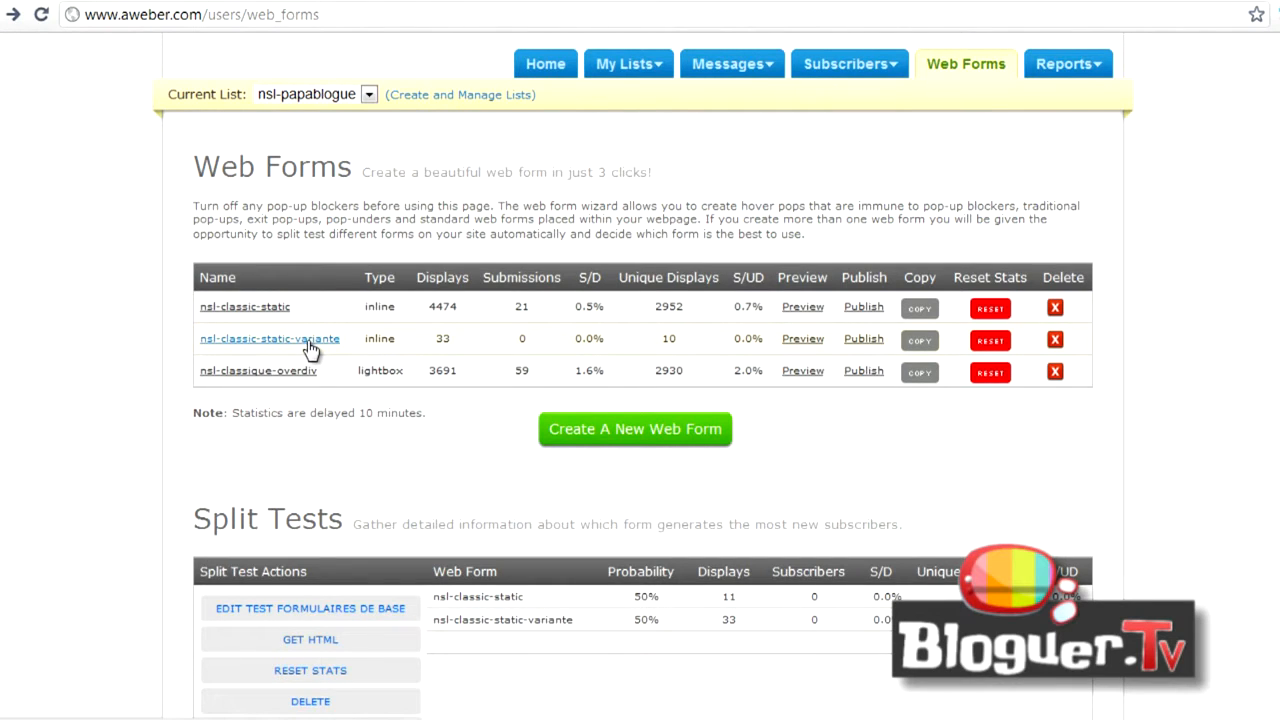
left_click(310, 345)
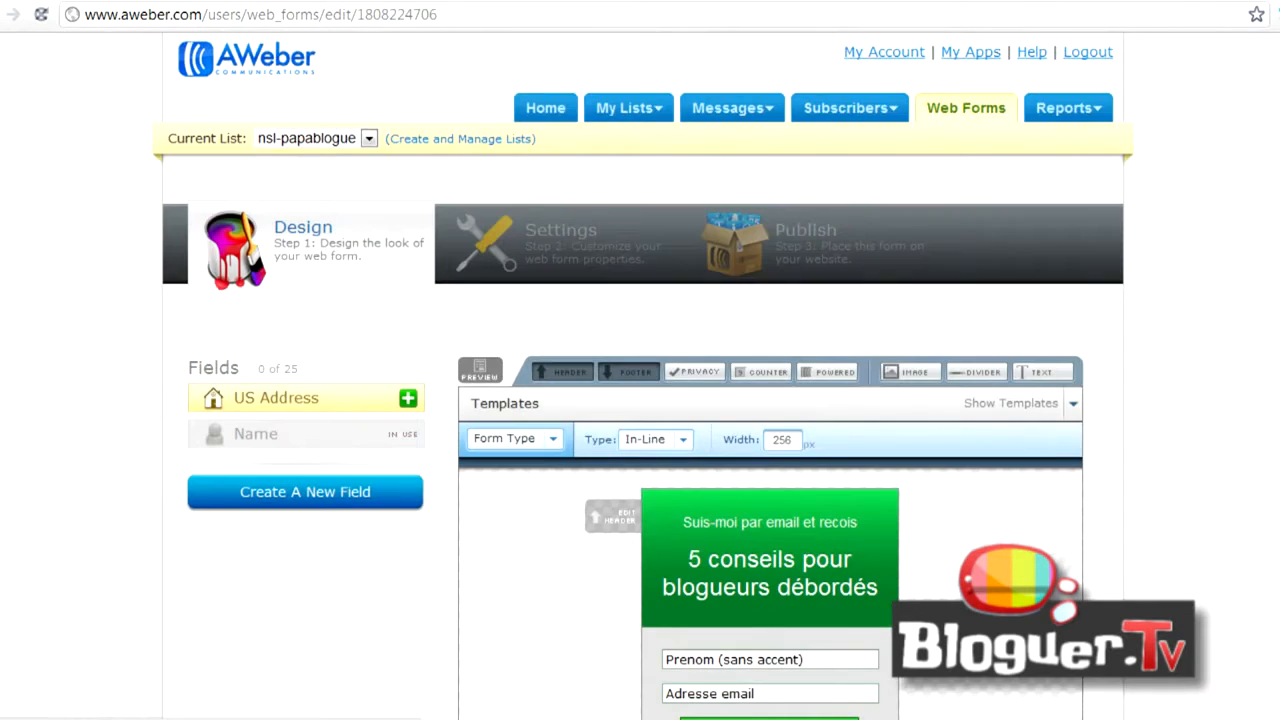
scroll(640, 400, "down", 2)
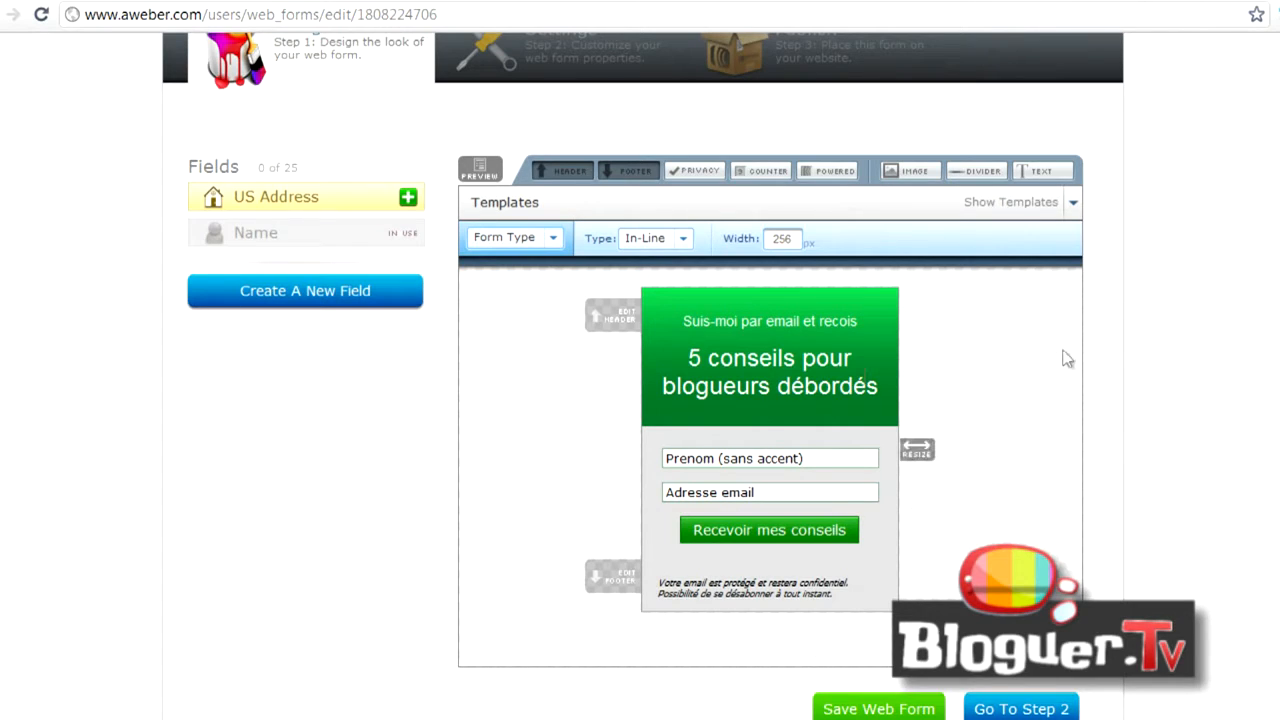
mouse_move(792, 450)
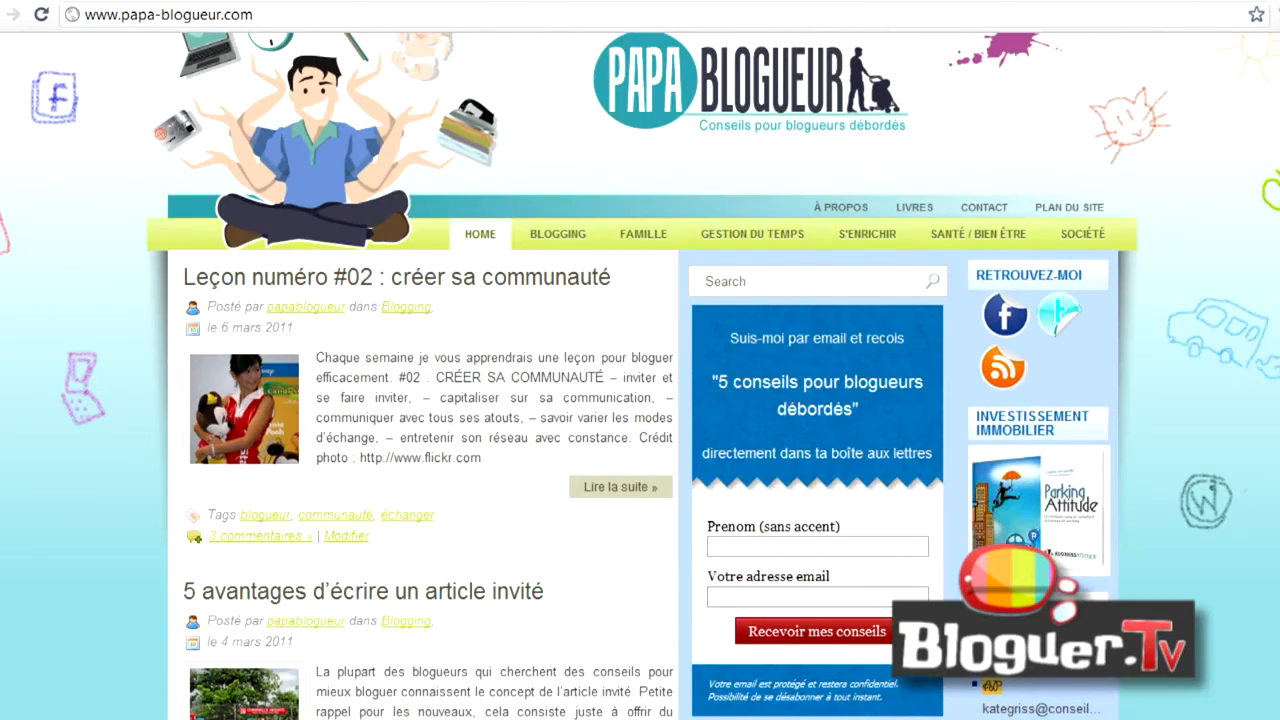
- Switch to the papa-blogueur.com home page and examine the first-name label and field in the sign-up form
scroll(918, 400, "down", 3)
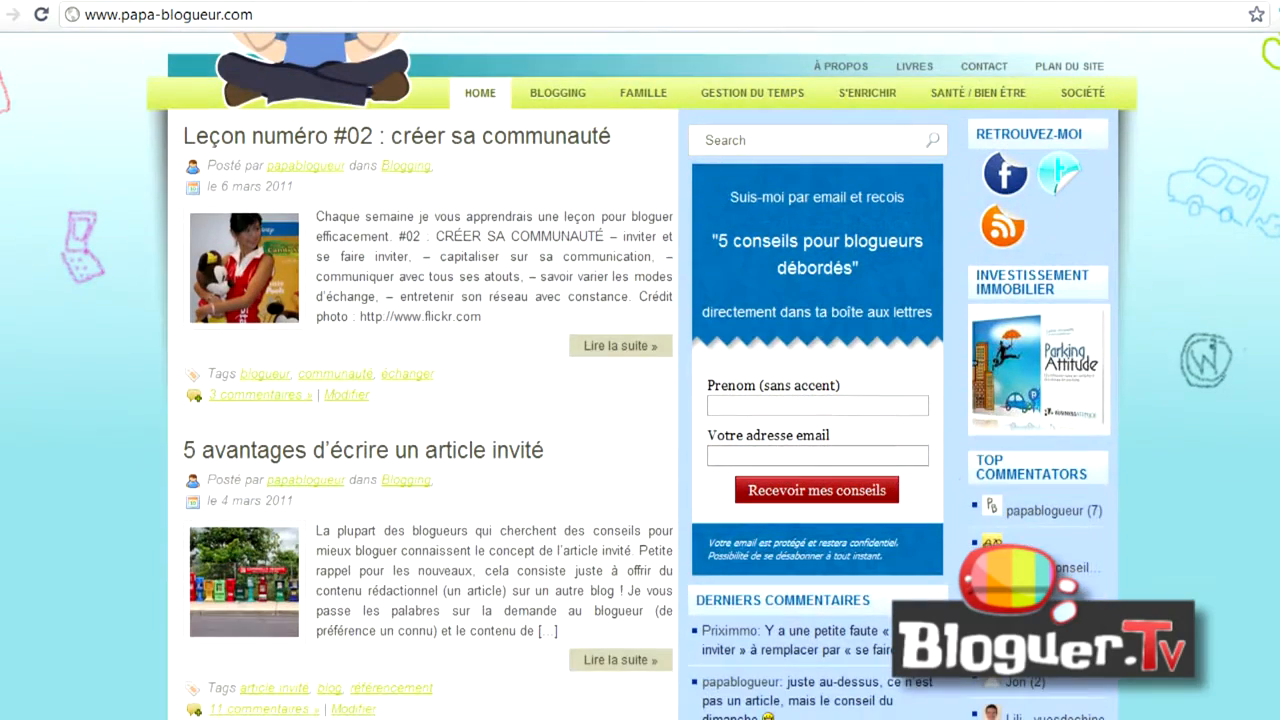
left_click_drag(845, 386, 707, 386)
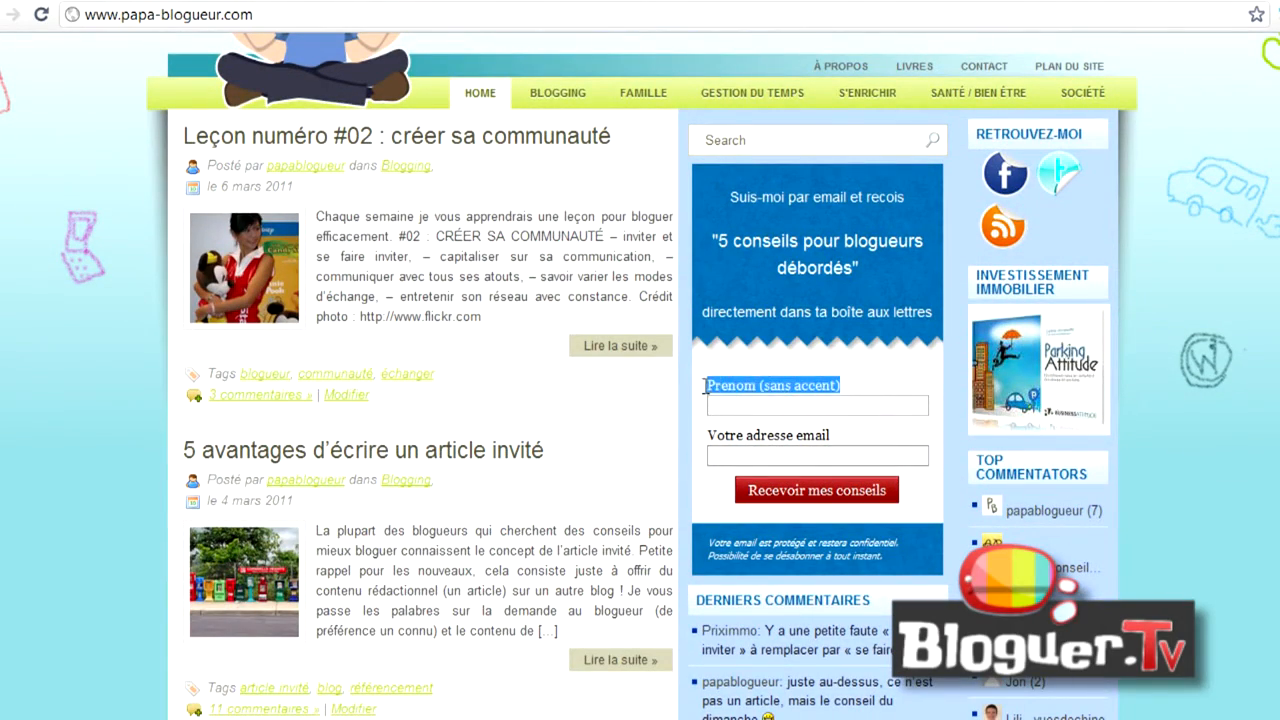
left_click(735, 404)
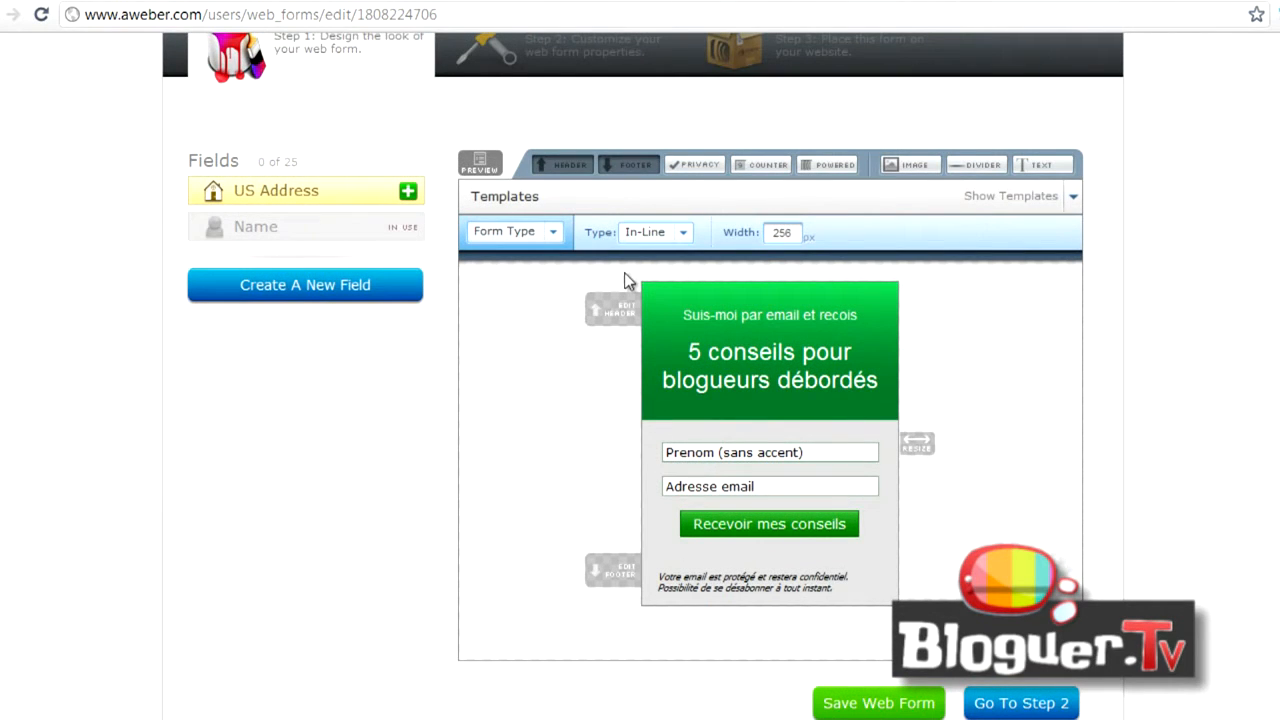
- Start a new split test from AWeber's web forms list and name it "Variante formulaire de base"
key("alt+Left")
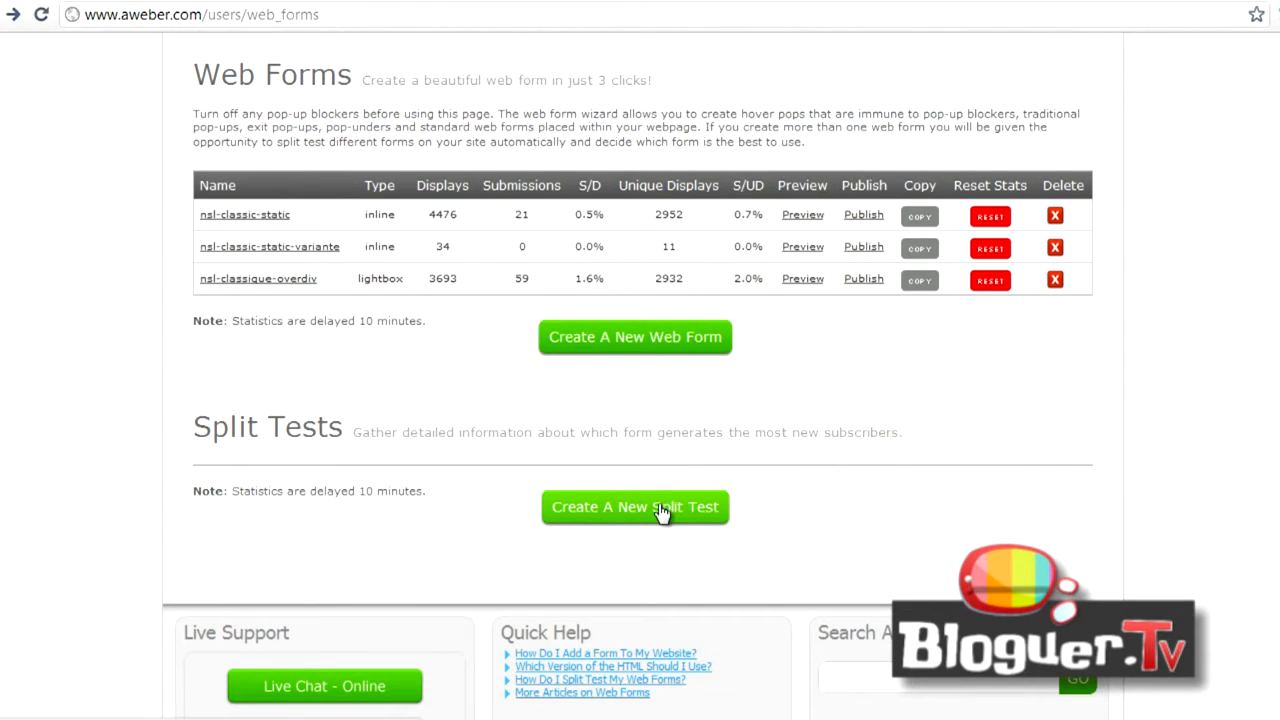
left_click(628, 512)
left_click(309, 373)
type("Variante formulaire de base")
- Set nsl-classic-static and nsl-classic-static-variante to 50% each and save the split test
key("Tab")
type("50")
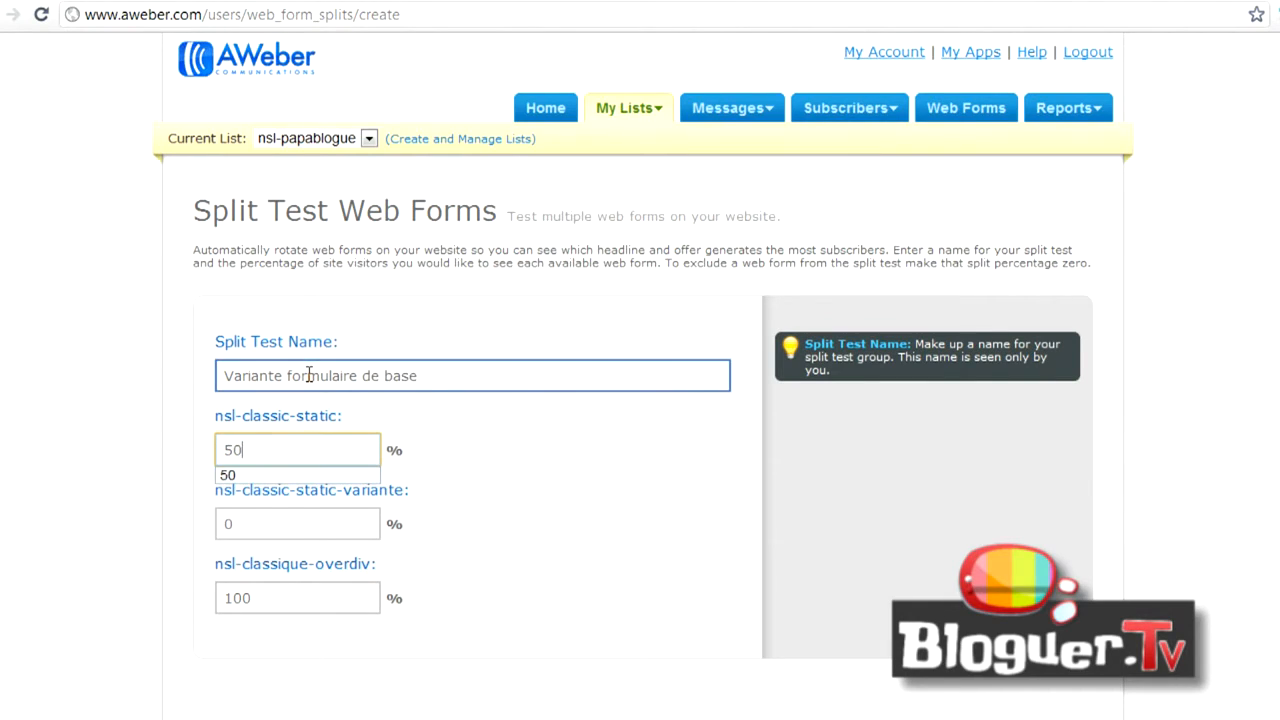
key("Tab")
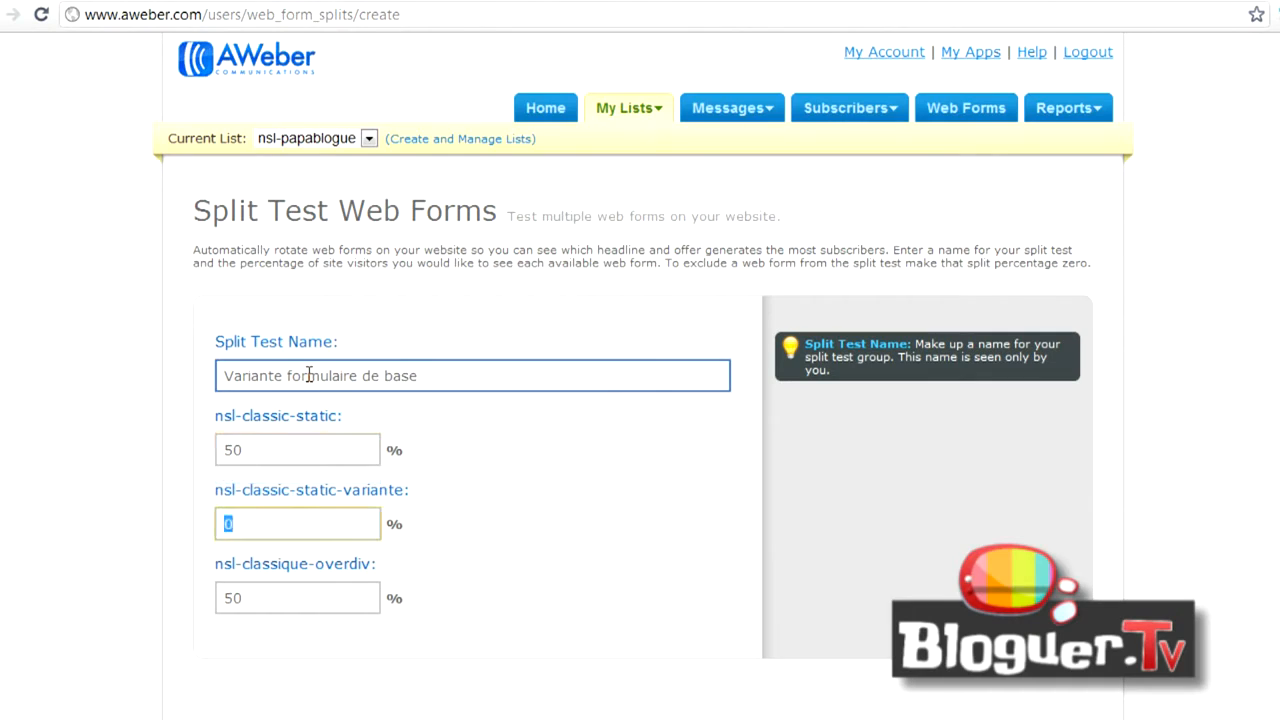
type("50")
key("Tab")
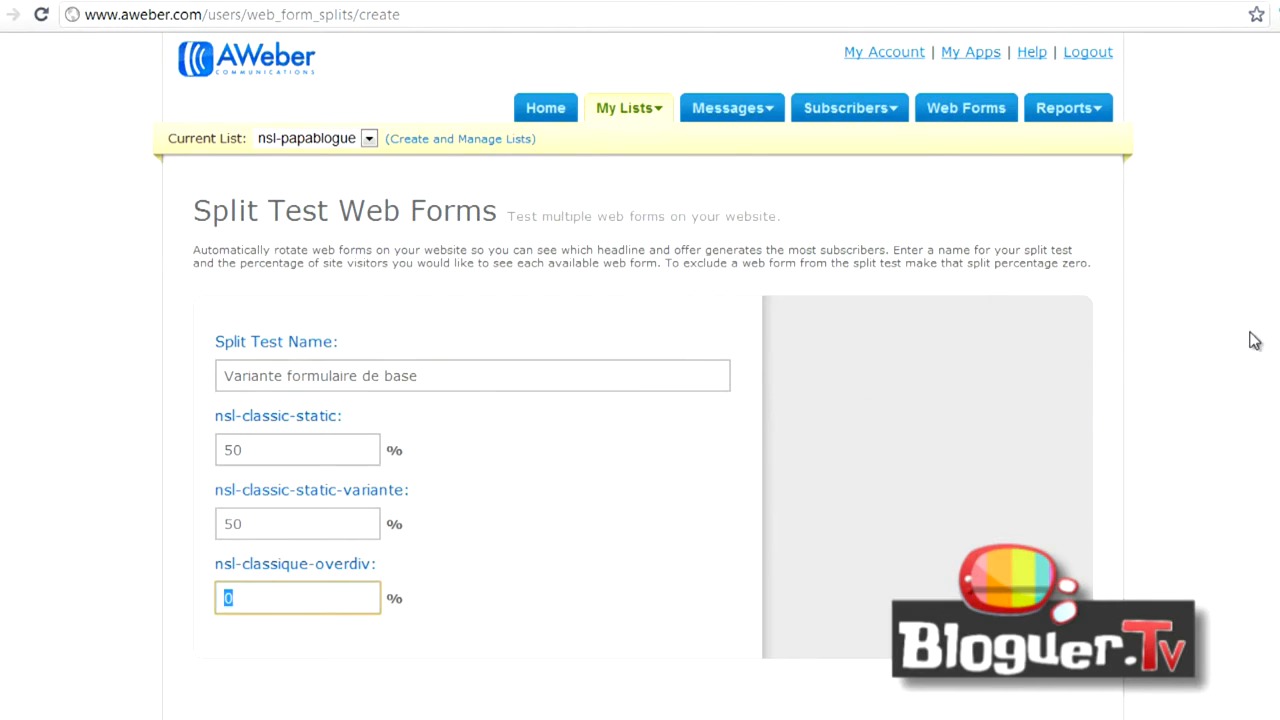
scroll(1252, 340, "down", 1)
scroll(640, 400, "down", 2)
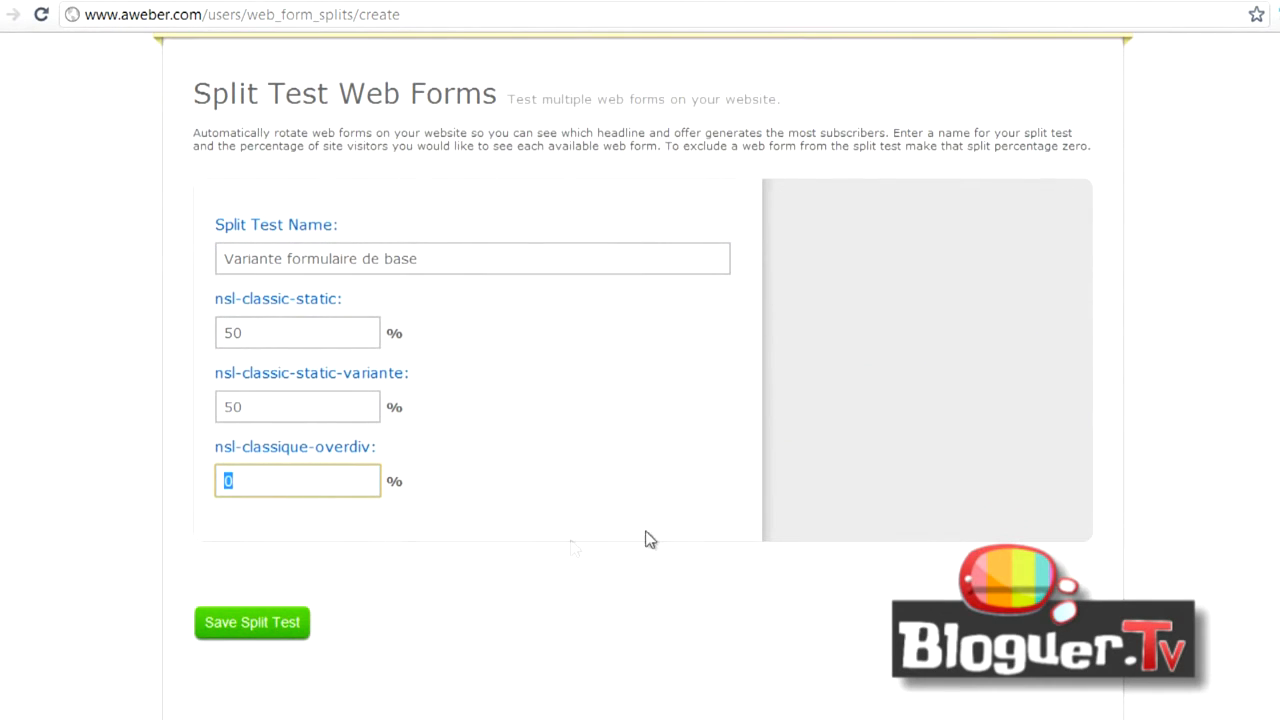
left_click(252, 623)
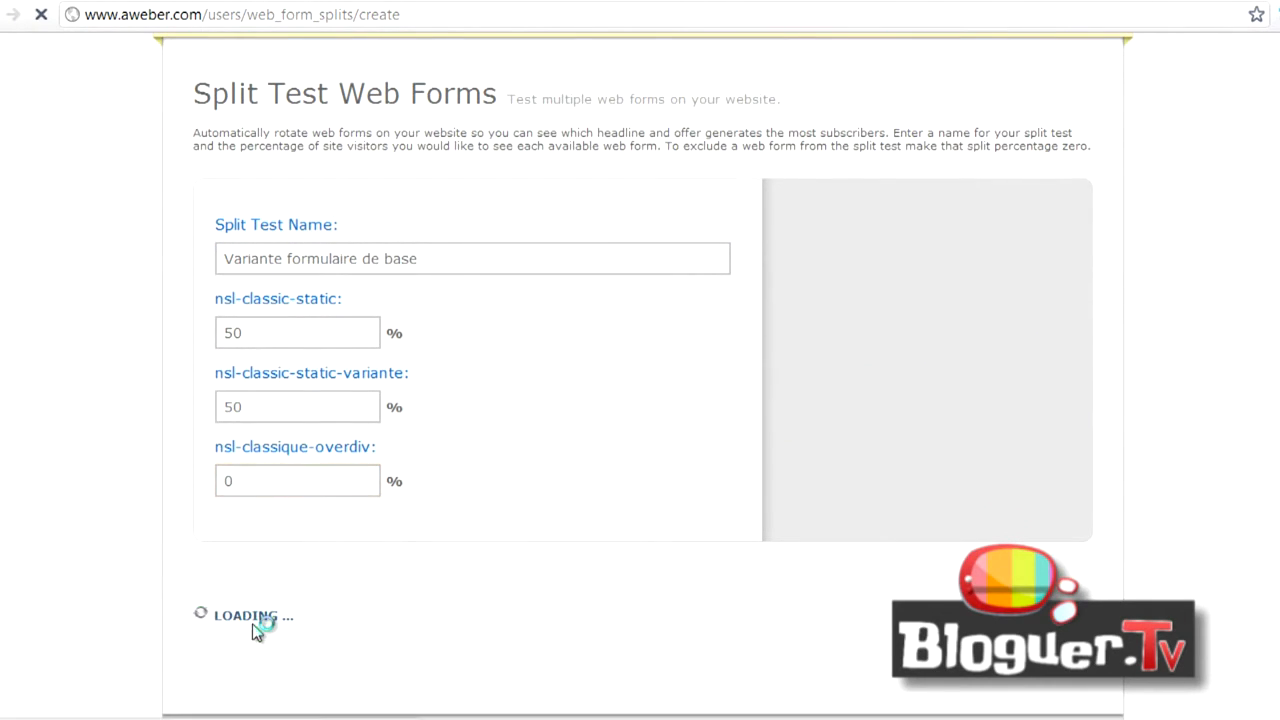
- Get the HTML code of the "Variante formulaire de base" split test, copy it and close the publishing window
scroll(686, 466, "down", 8)
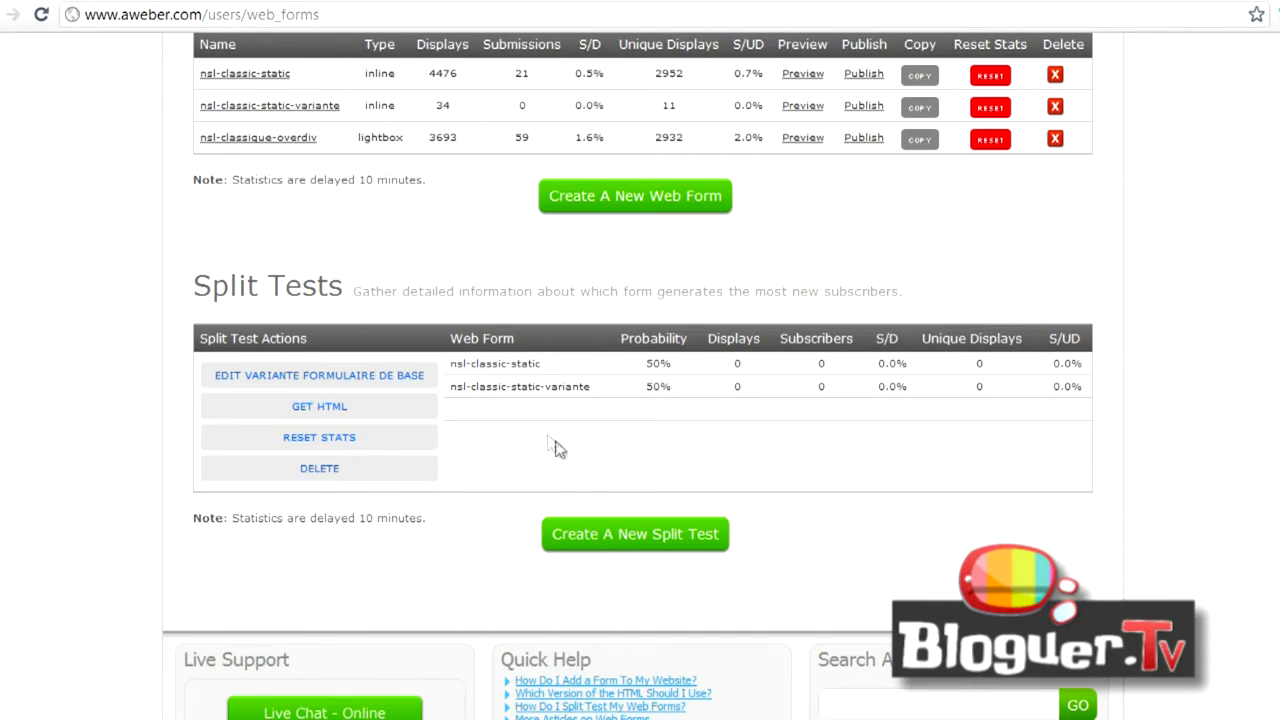
left_click(347, 418)
left_click(497, 375)
key("ctrl+c")
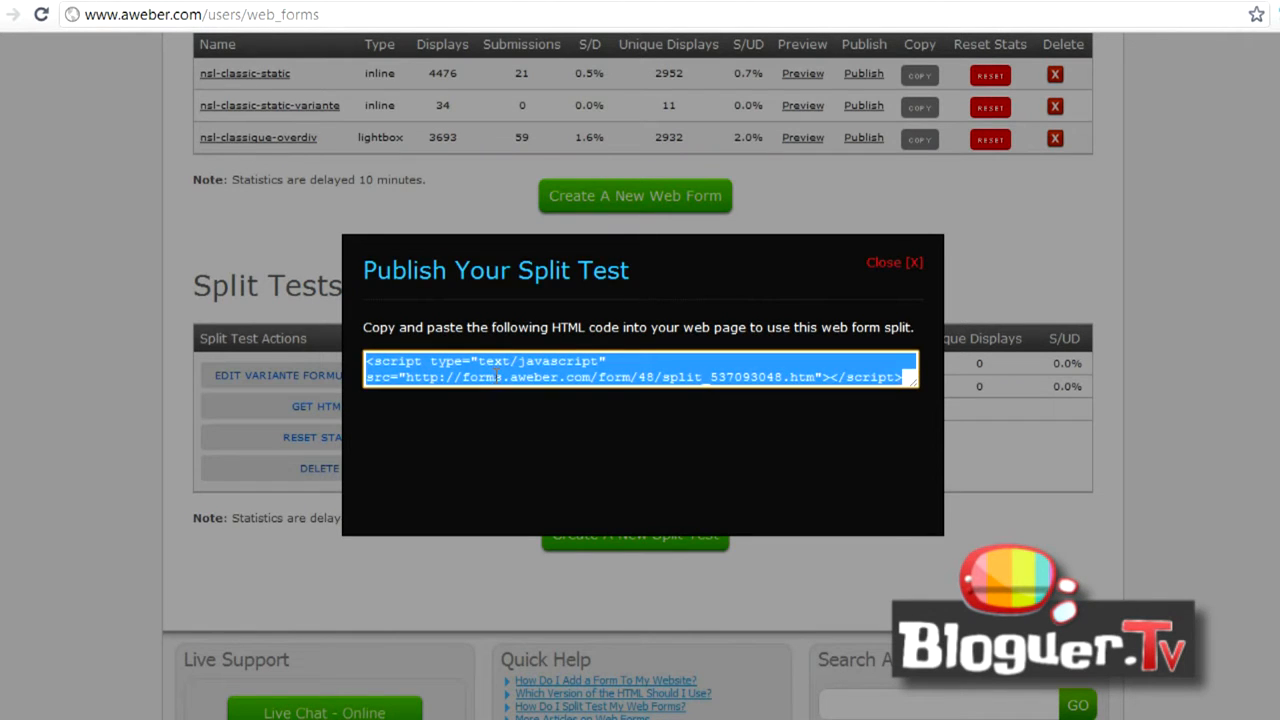
left_click(895, 262)
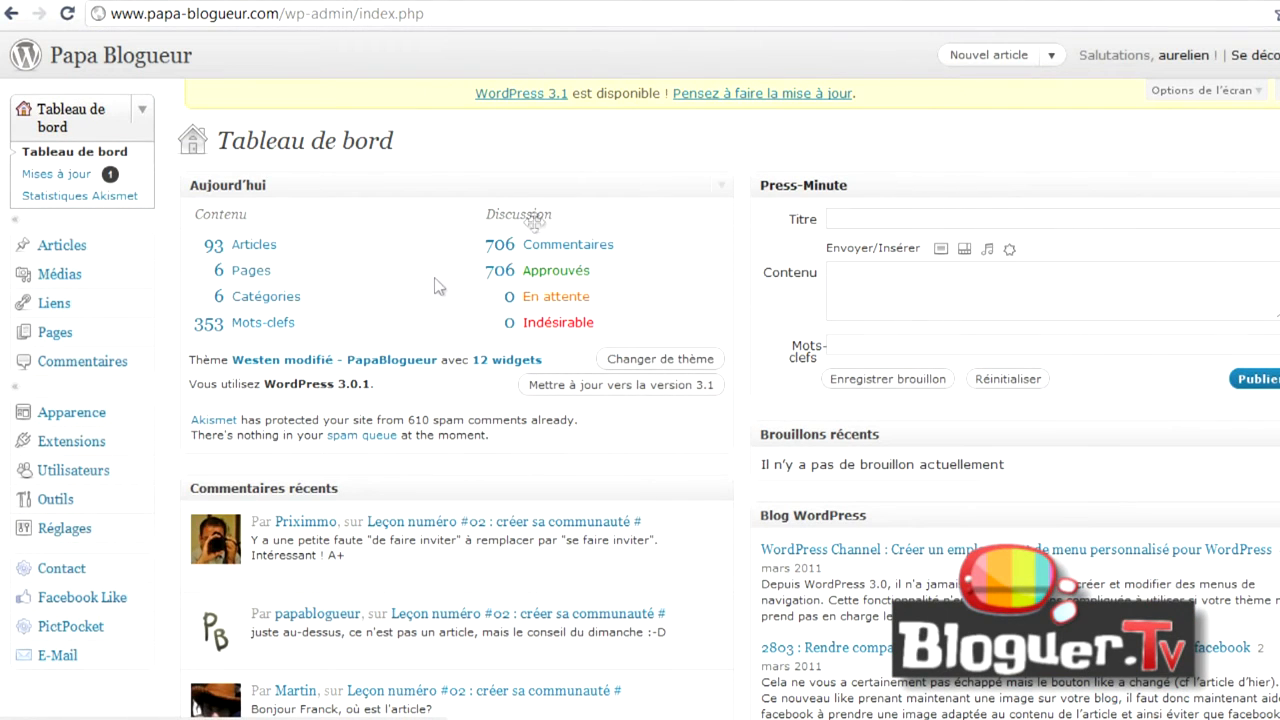
- Switch to the blog's WordPress admin, open the widgets page and expand the first Texte widget in Sidebar 1
left_click(63, 416)
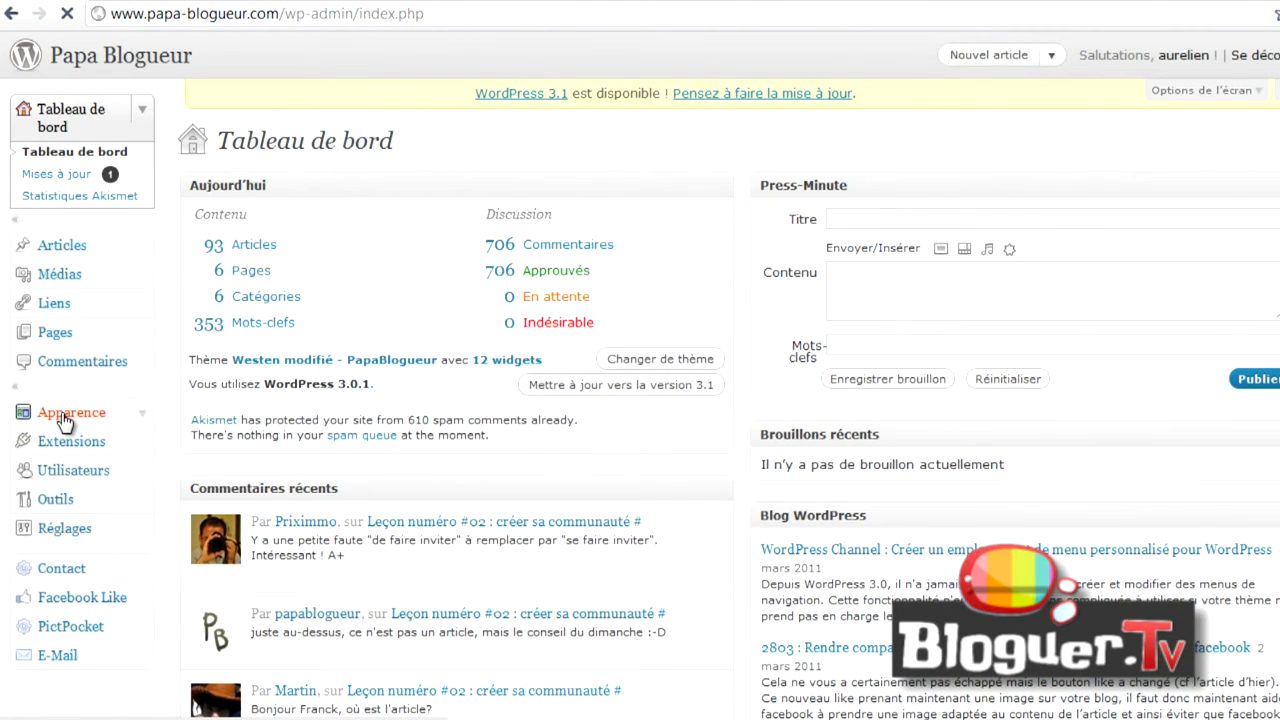
left_click(50, 393)
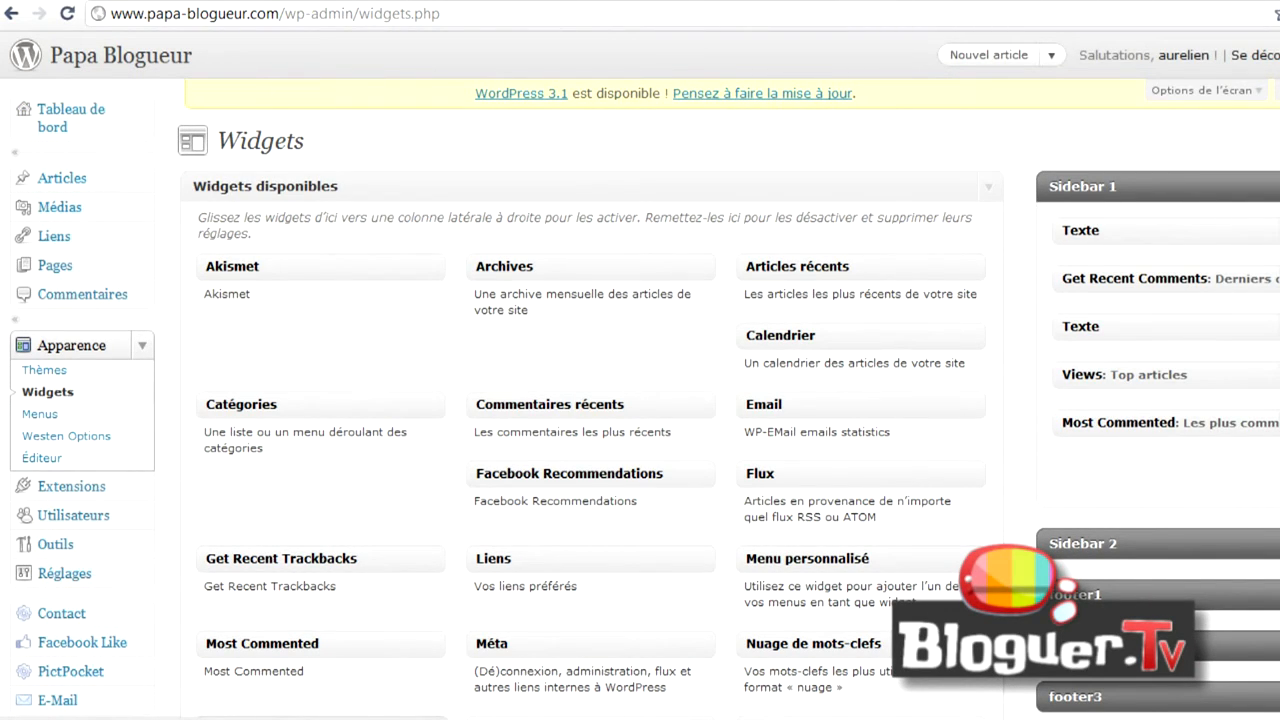
left_click(1278, 231)
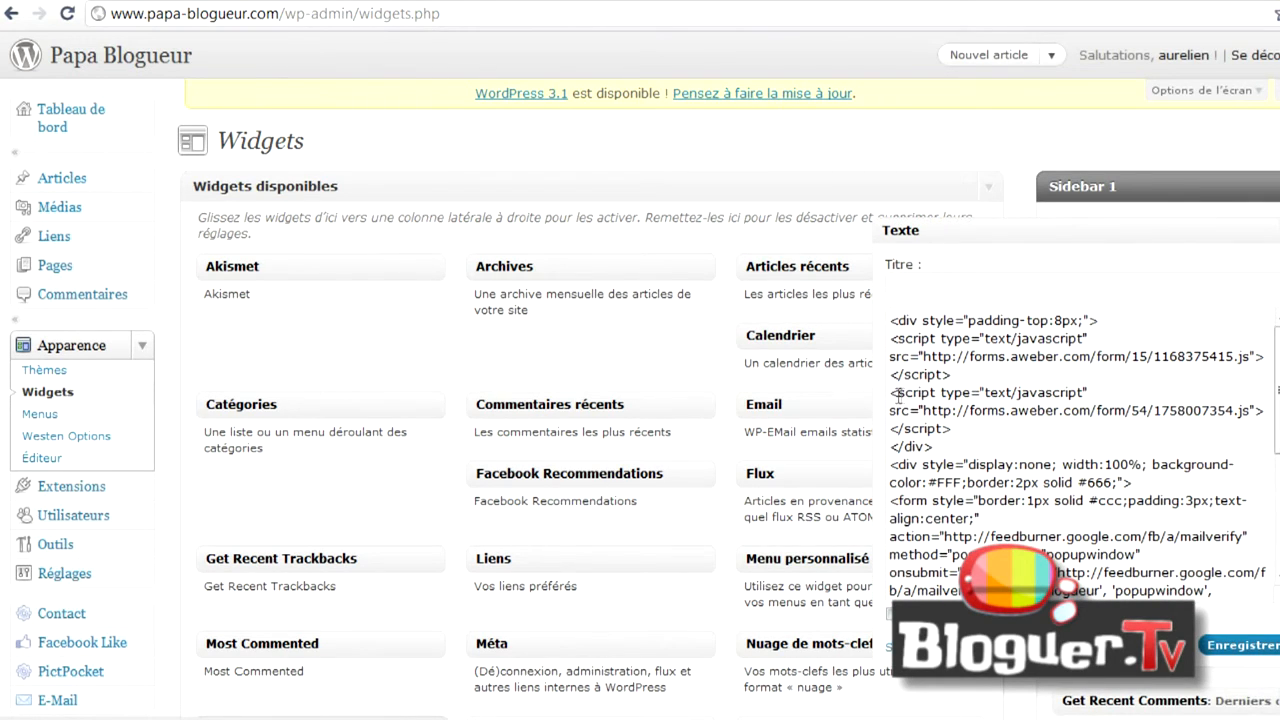
- Replace the second AWeber form script in the text widget with the copied split test script and save the widget
left_click_drag(892, 342, 957, 373)
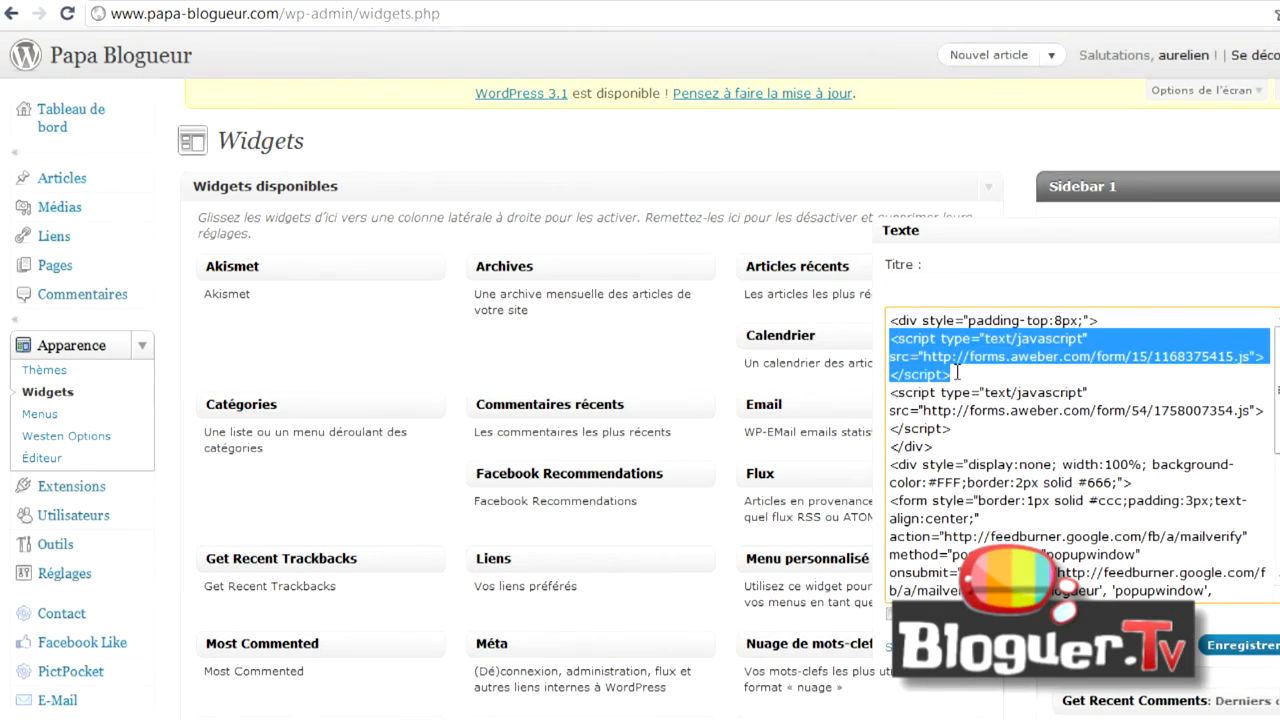
left_click(955, 374)
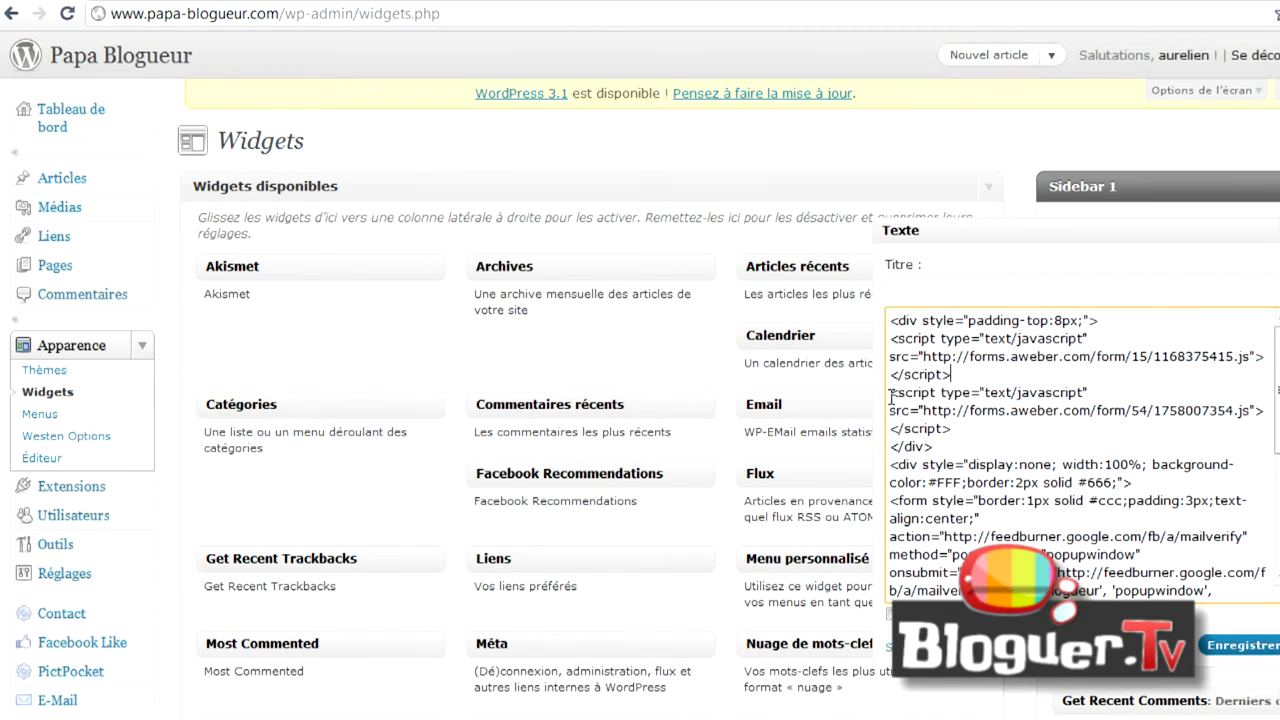
left_click_drag(892, 397, 955, 425)
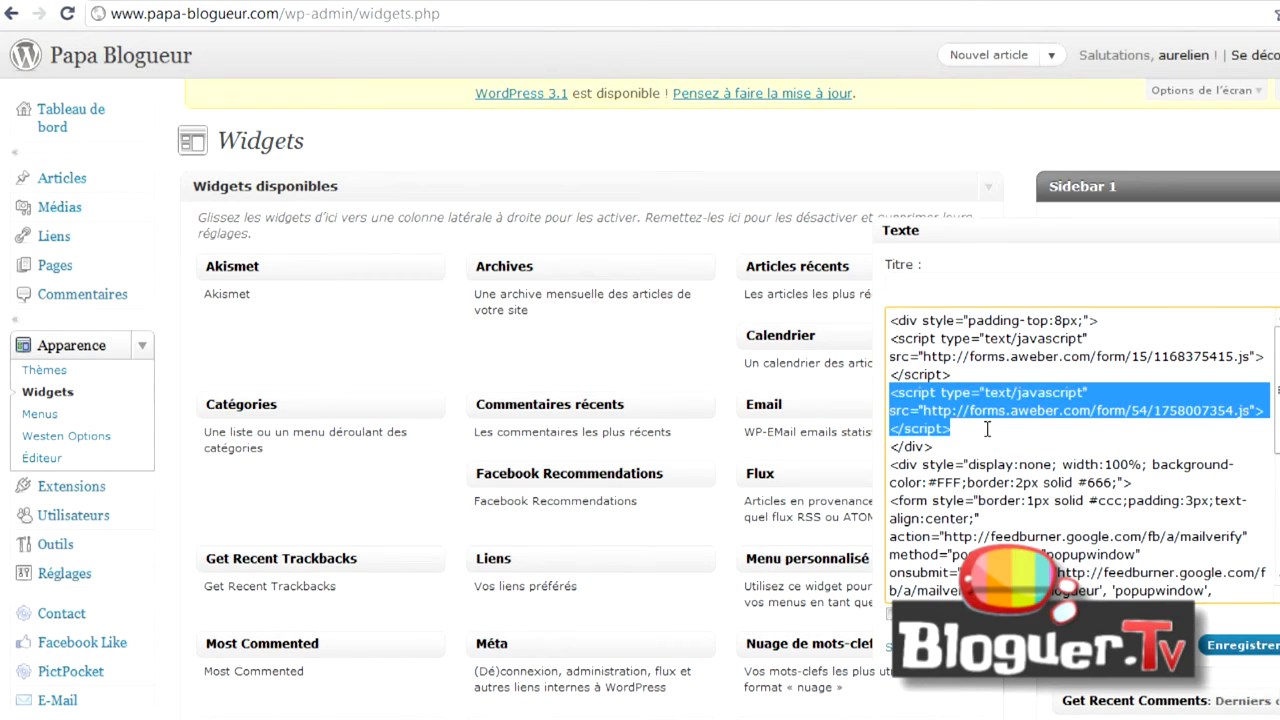
key("ctrl+v")
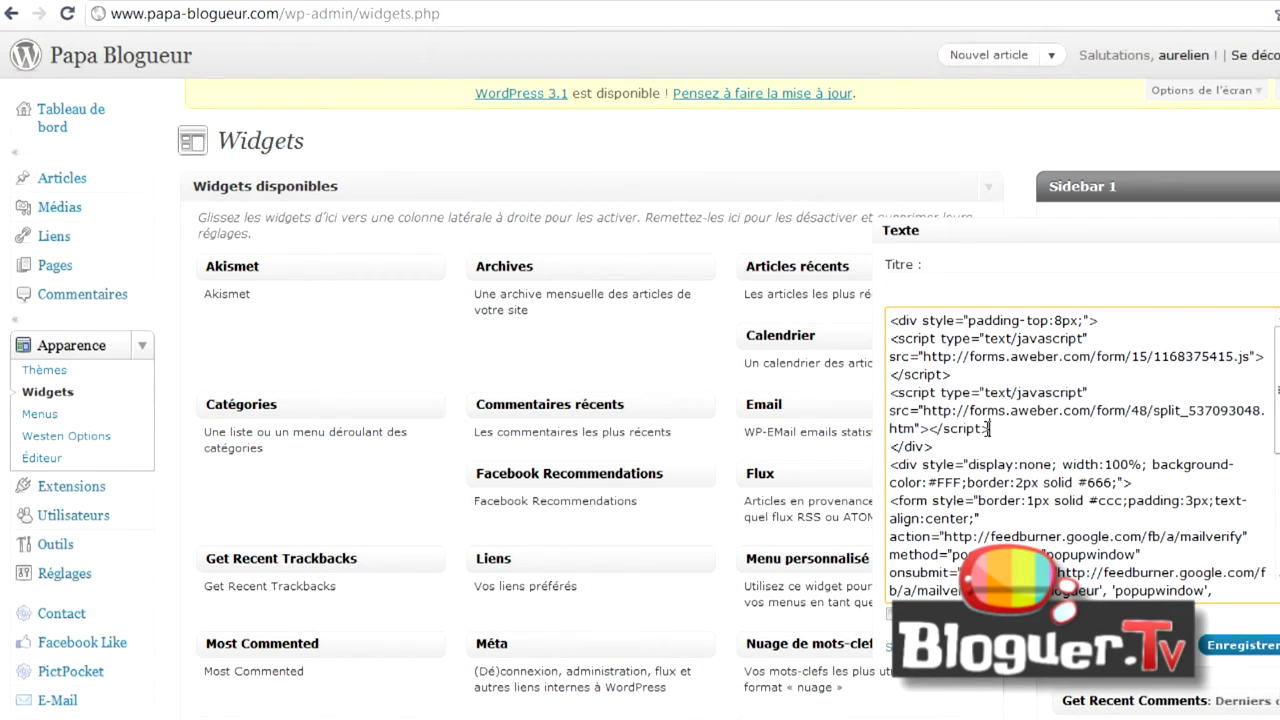
left_click_drag(1154, 408, 1180, 402)
left_click(1196, 422)
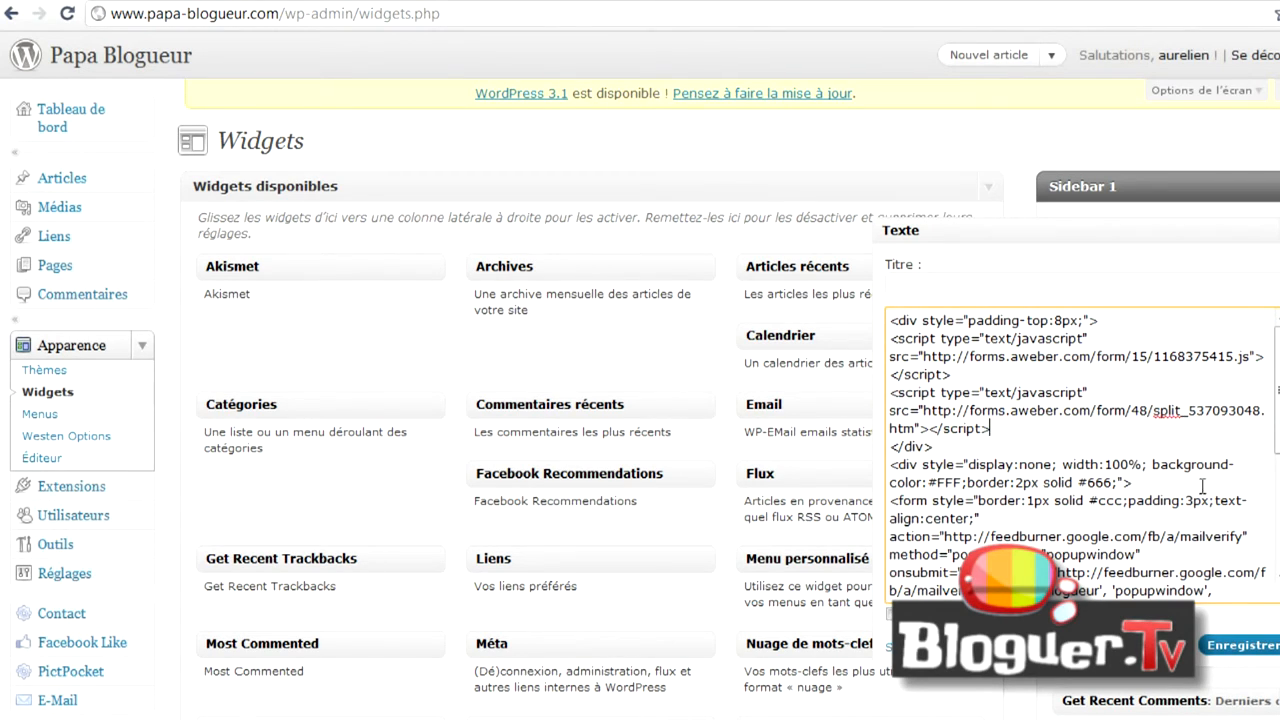
left_click(1230, 645)
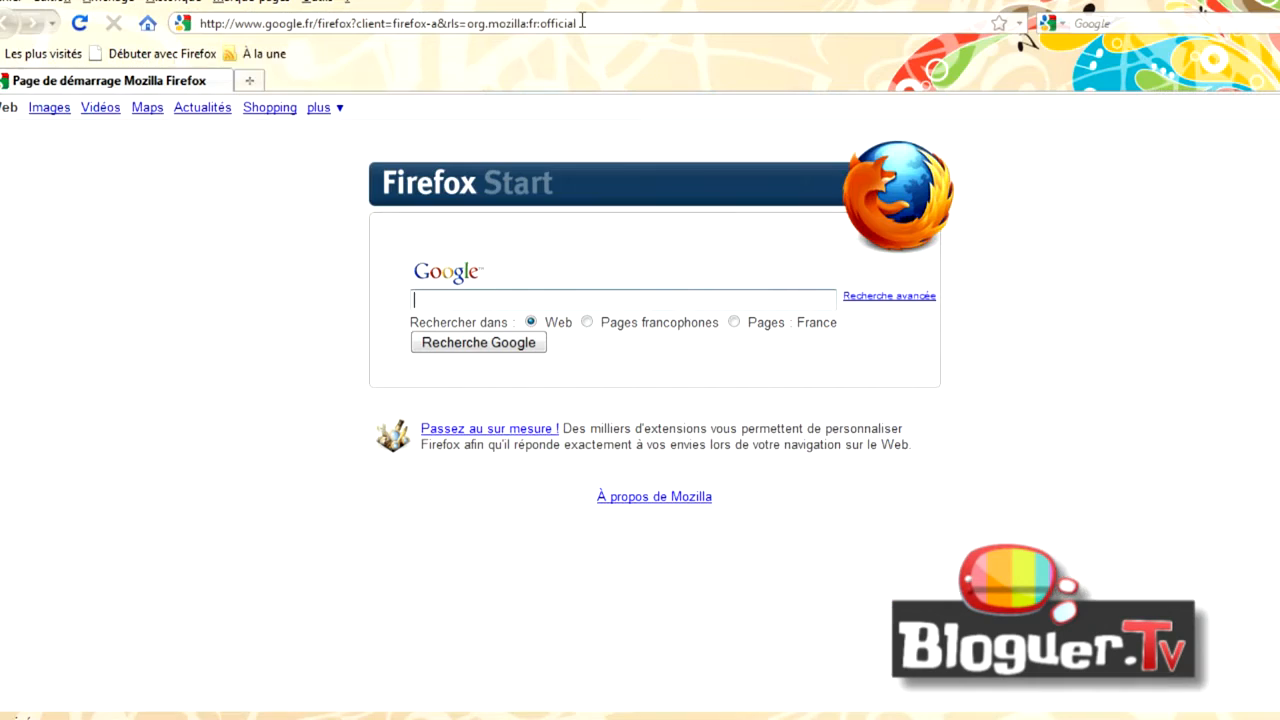
- Switch to Firefox and load papa-blogueur.com
left_click(597, 22)
type("papa-blogueur")
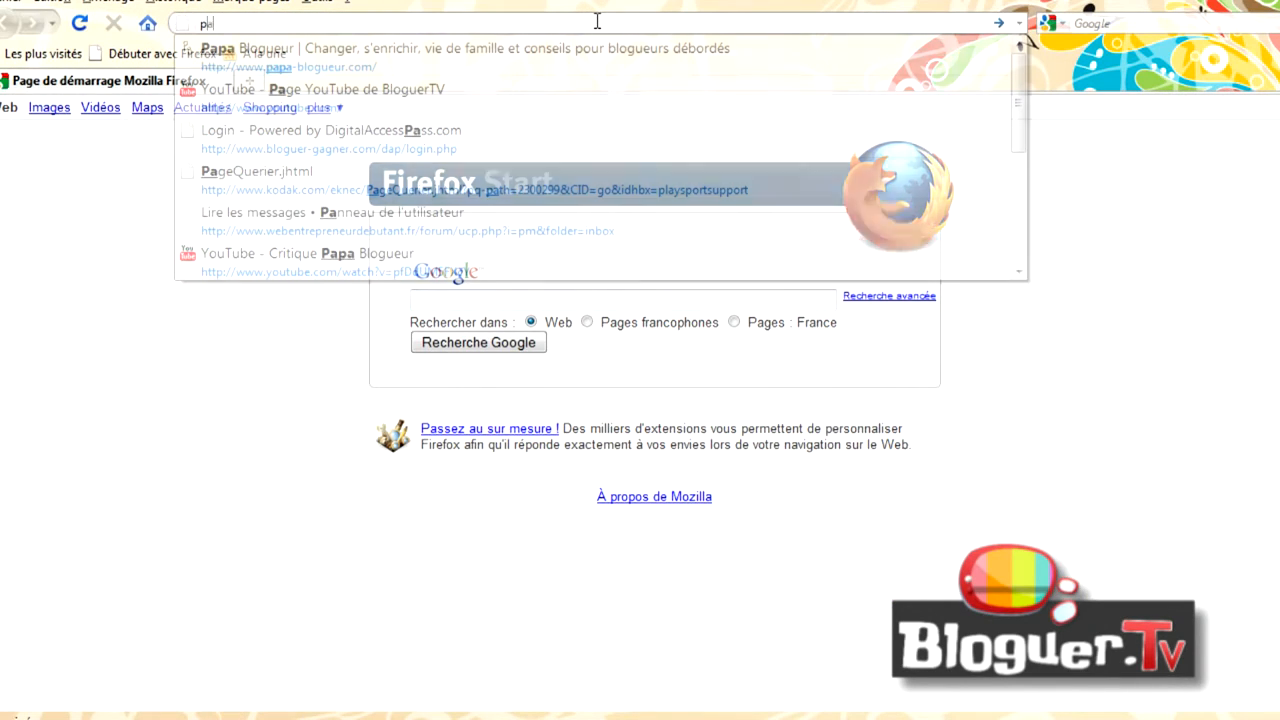
type(".com")
key("Return")
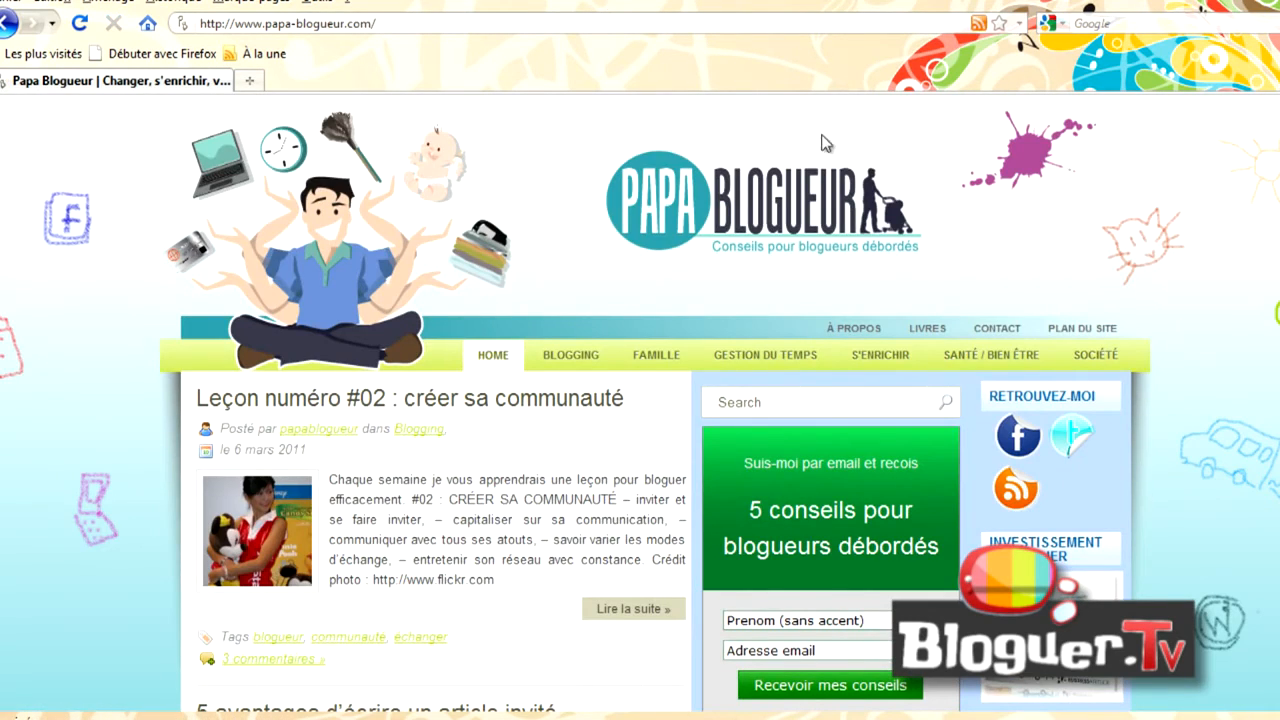
- Examine which sign-up form variant the blog's sidebar displays, closing the newsletter pop-up that covers the page
scroll(1262, 199, "down", 2)
scroll(1262, 199, "down", 2)
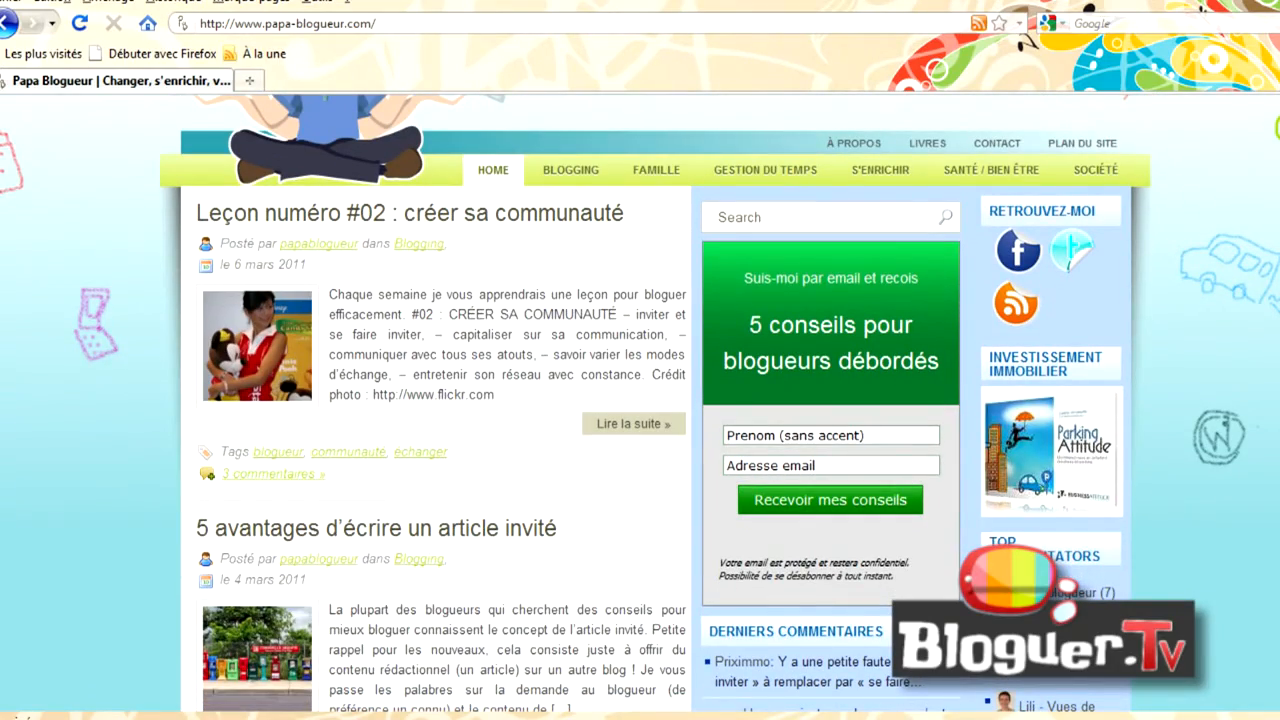
scroll(640, 400, "up", 3)
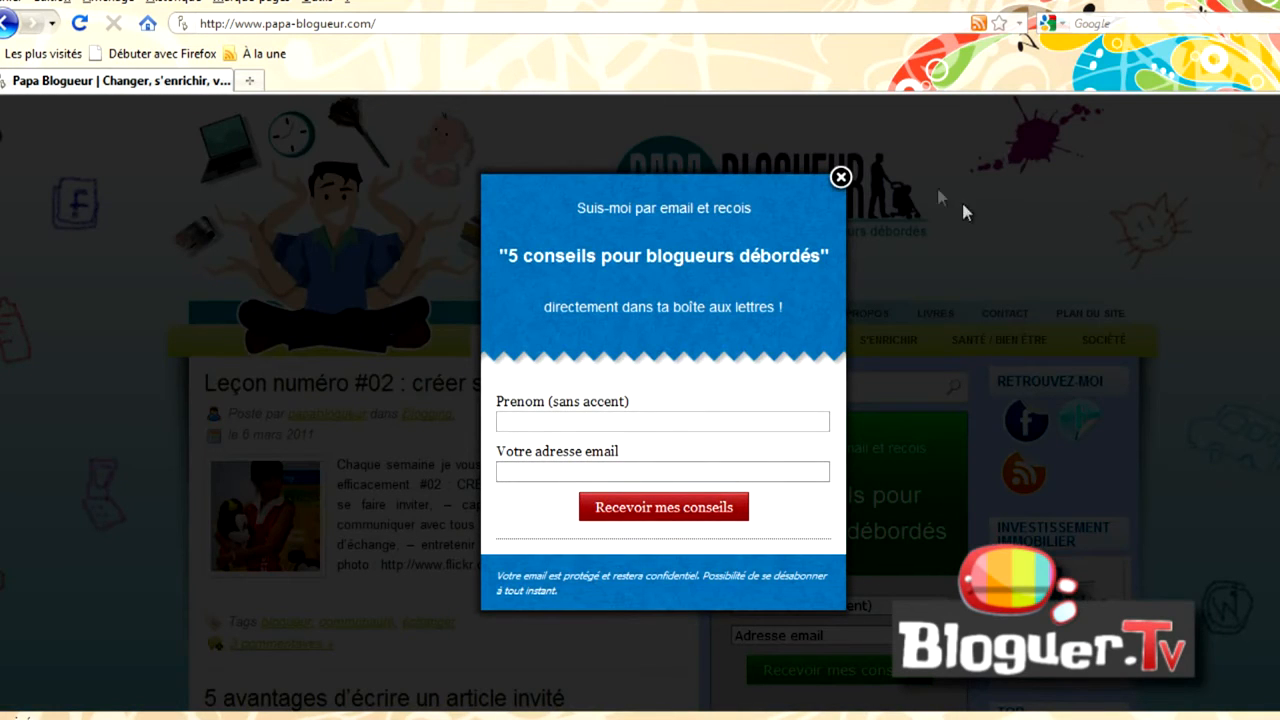
left_click(841, 178)
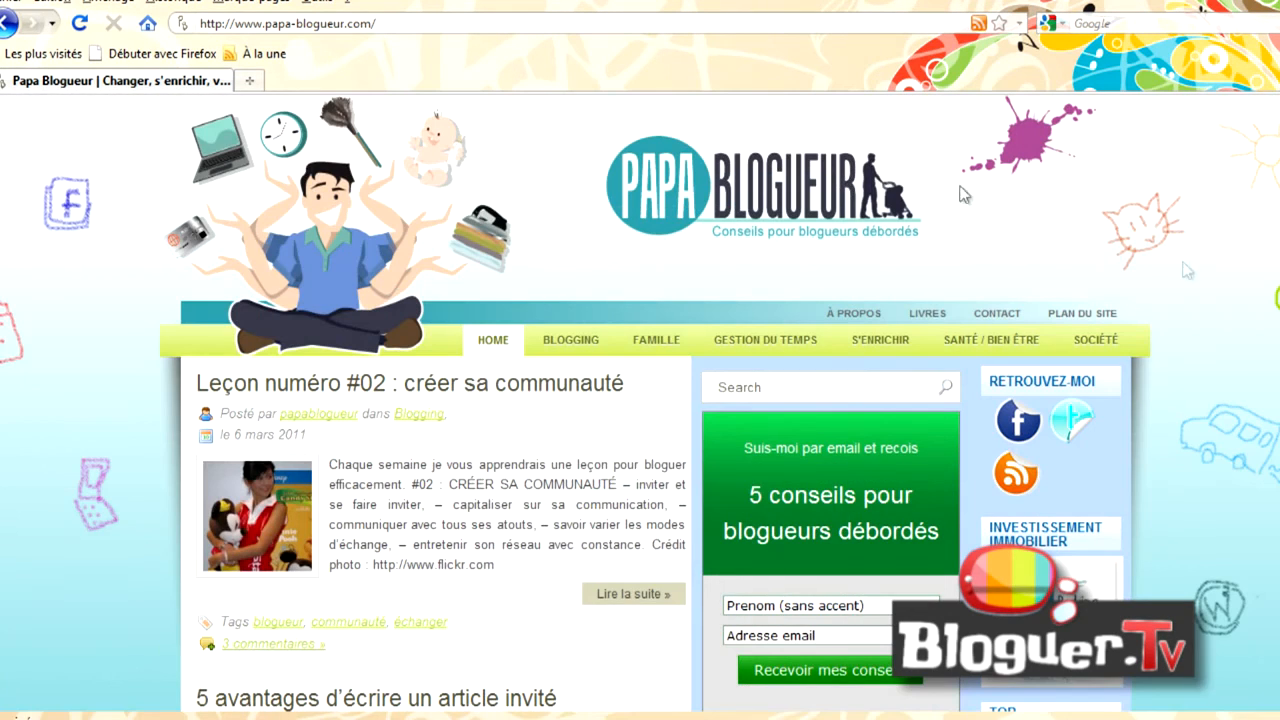
scroll(640, 400, "down", 3)
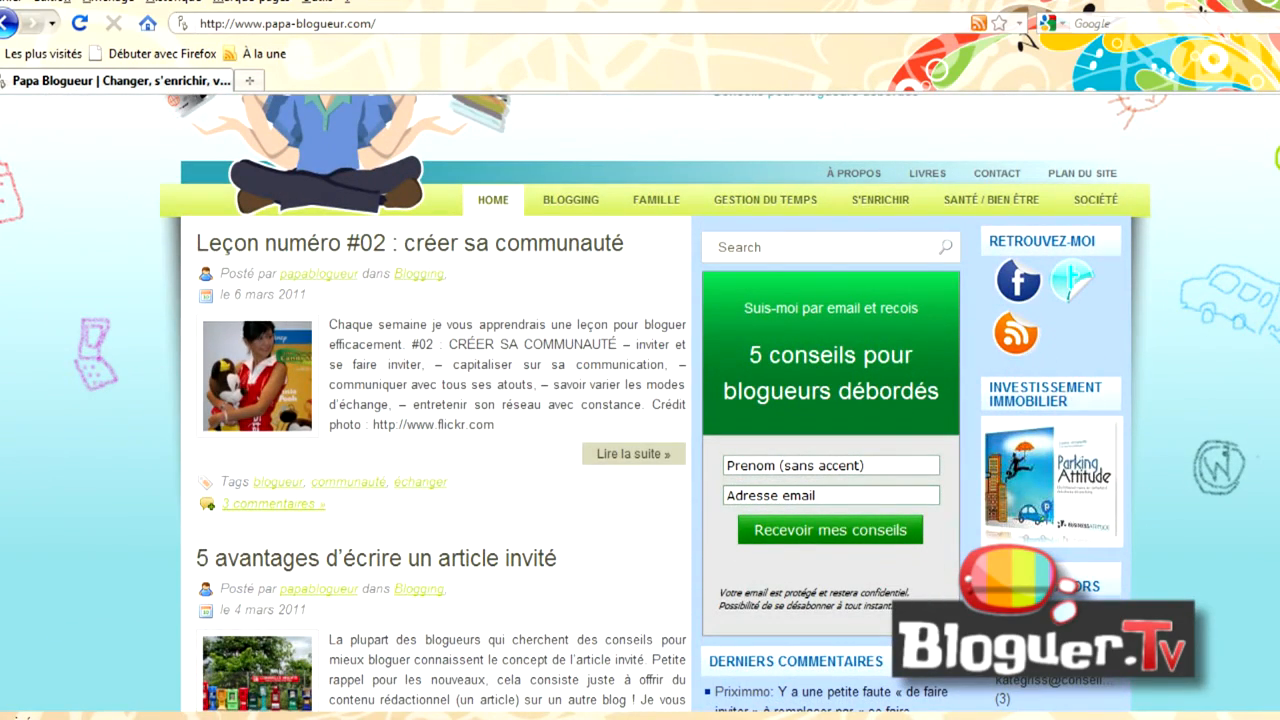
scroll(640, 400, "down", 1)
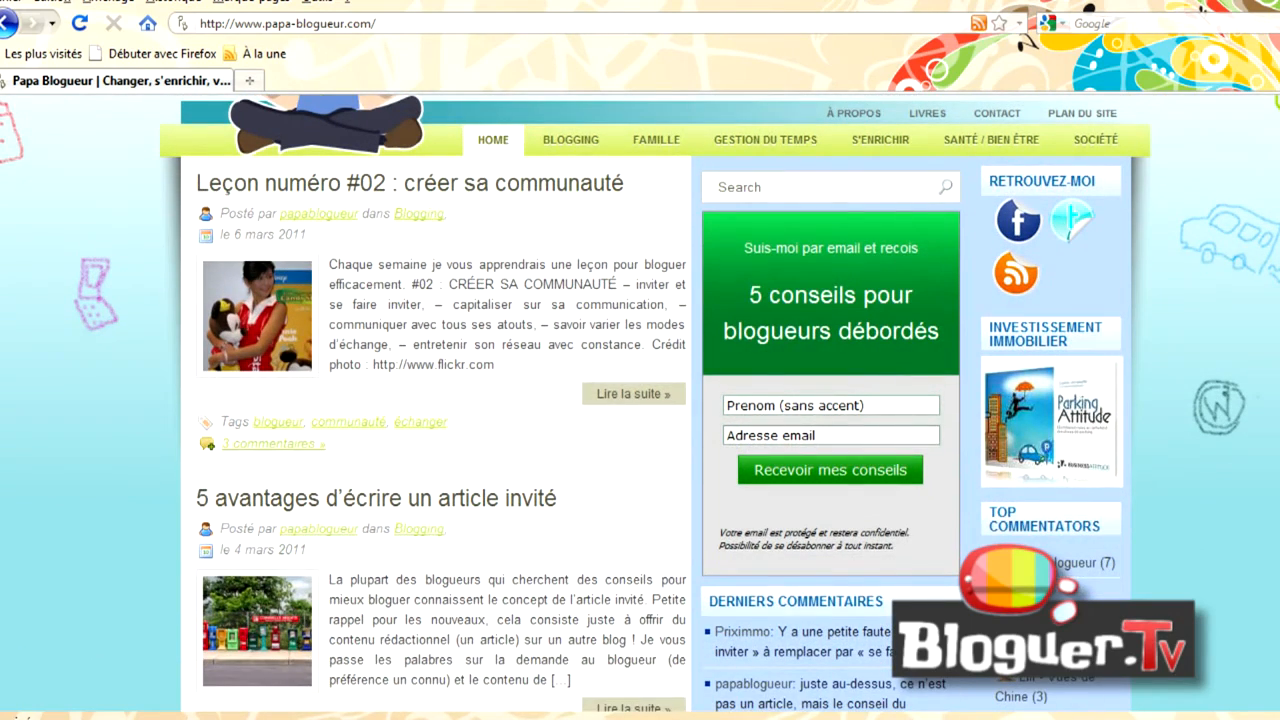
scroll(640, 400, "up", 3)
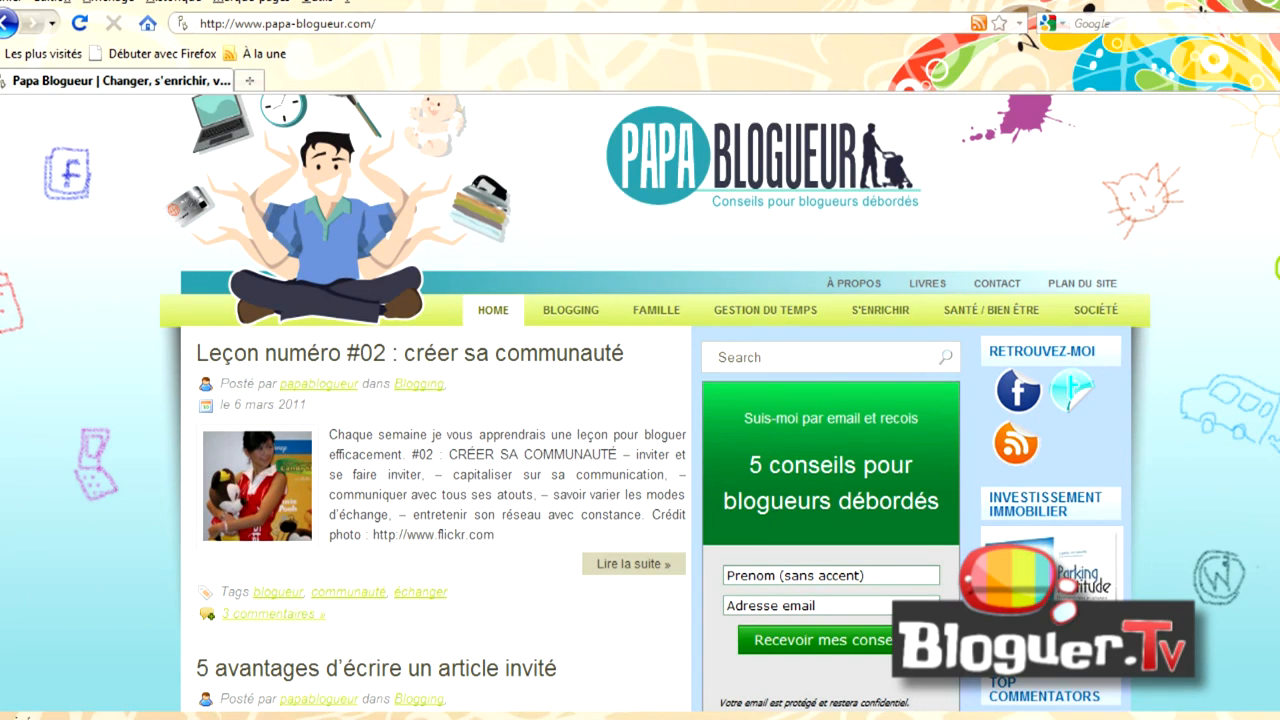
scroll(640, 400, "down", 3)
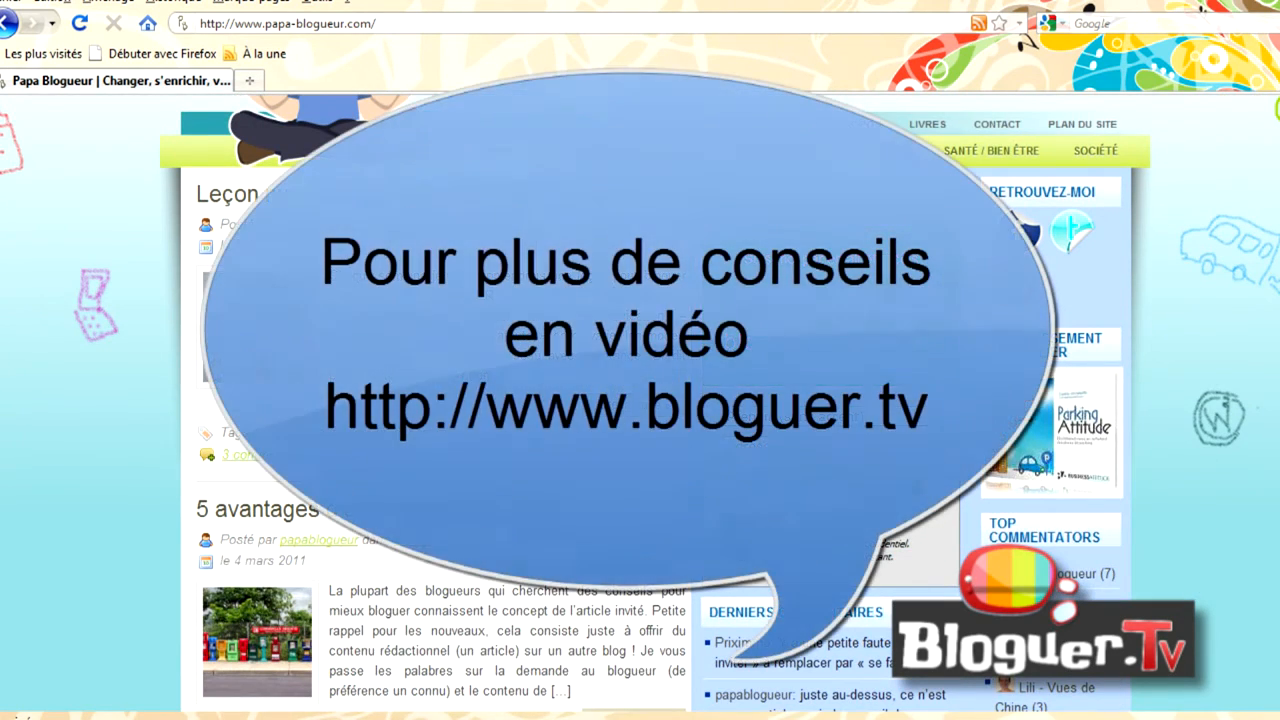